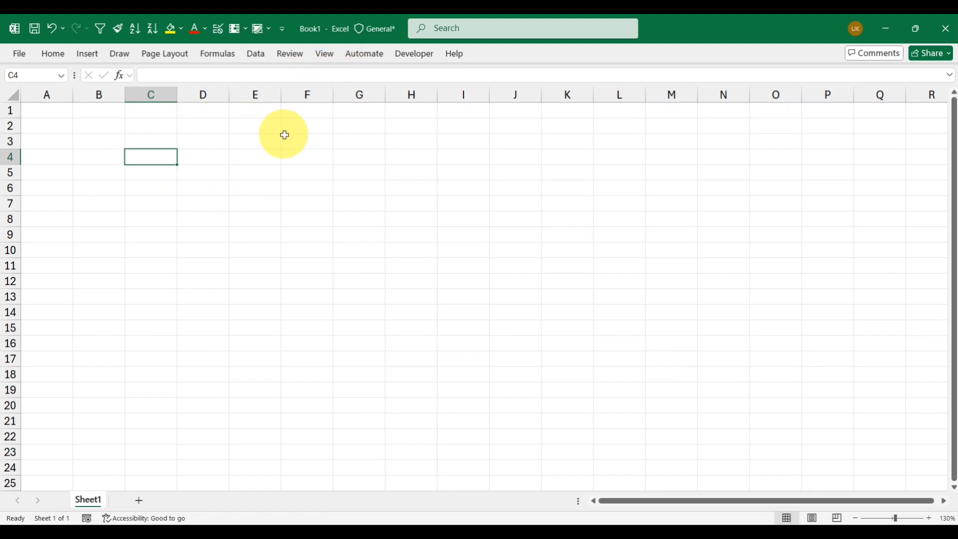
# - Run the Test1 macro from the personal macro workbook on Sheet1 and select the generated table B2:G21
pyautogui.click(323, 54)
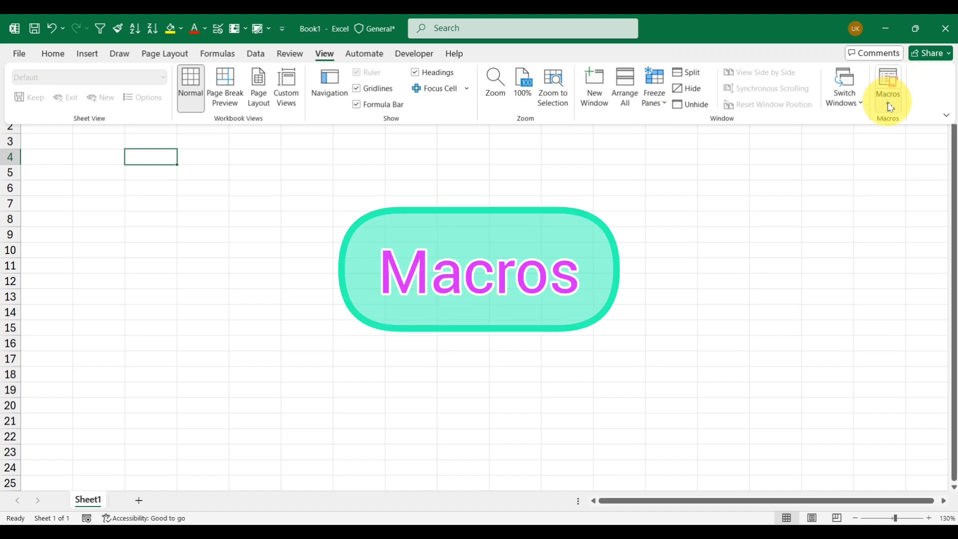
pyautogui.click(890, 105)
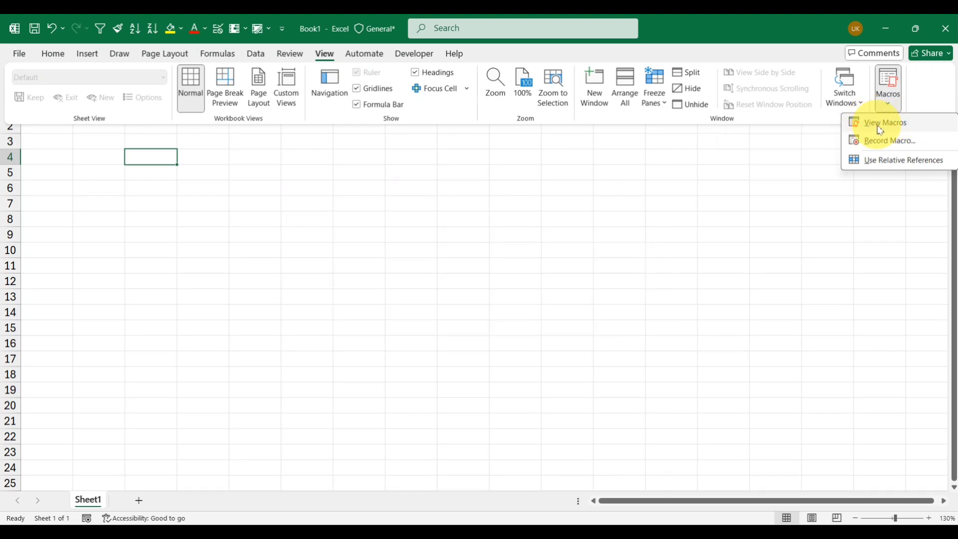
pyautogui.click(881, 124)
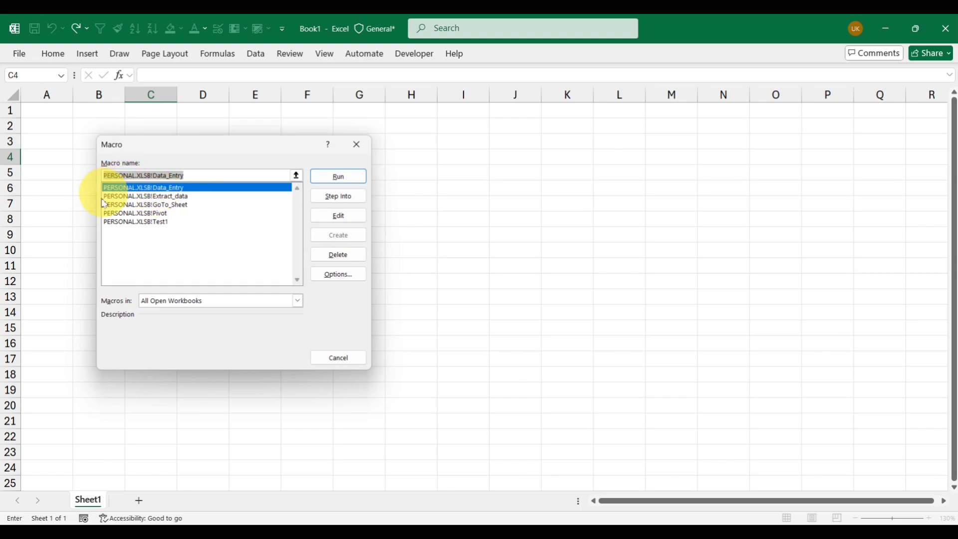
pyautogui.click(143, 223)
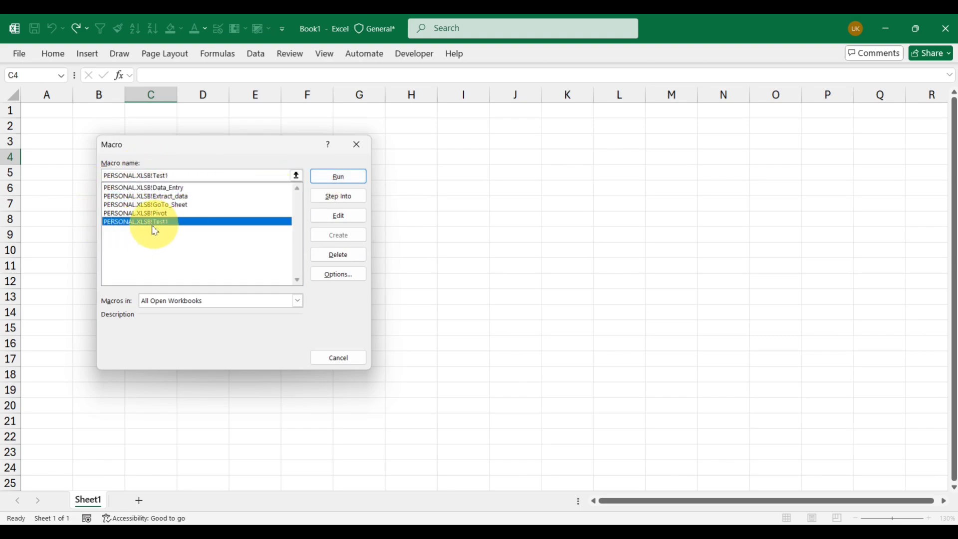
pyautogui.click(338, 178)
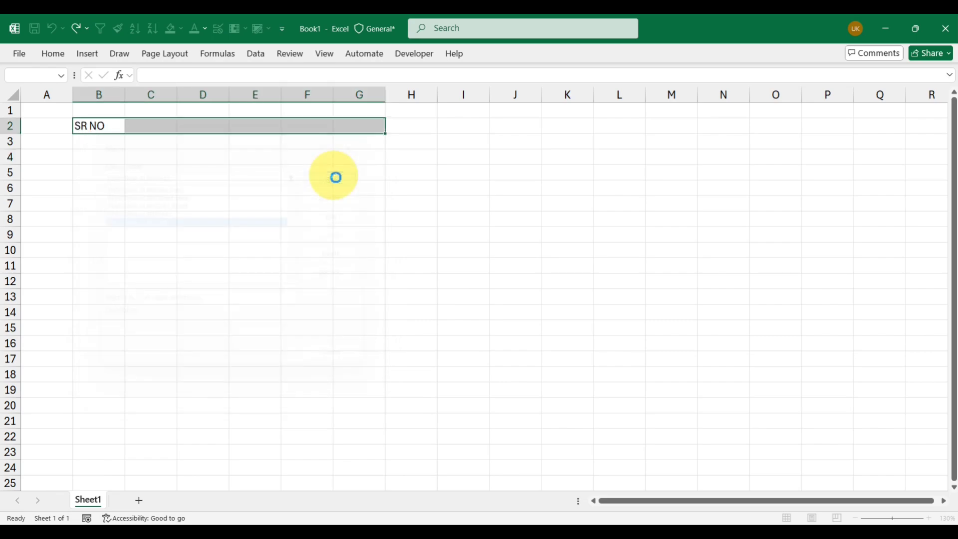
pyautogui.moveTo(102, 126)
pyautogui.mouseDown()
pyautogui.moveTo(242, 128)
pyautogui.moveTo(372, 156)
pyautogui.moveTo(343, 422)
pyautogui.mouseUp()
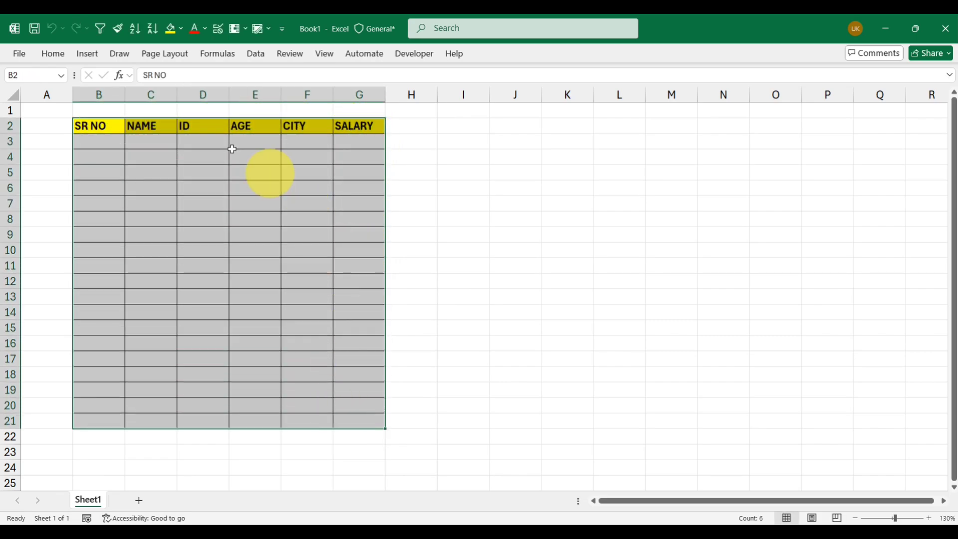
# - Add a new worksheet and run the personal Test1 macro there with cell B2 selected
pyautogui.click(138, 500)
pyautogui.click(75, 115)
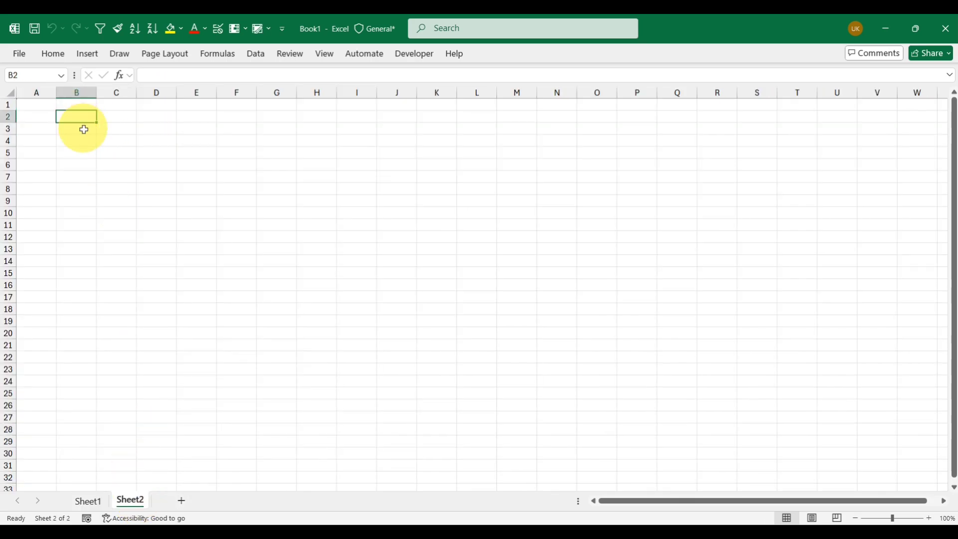
pyautogui.click(325, 54)
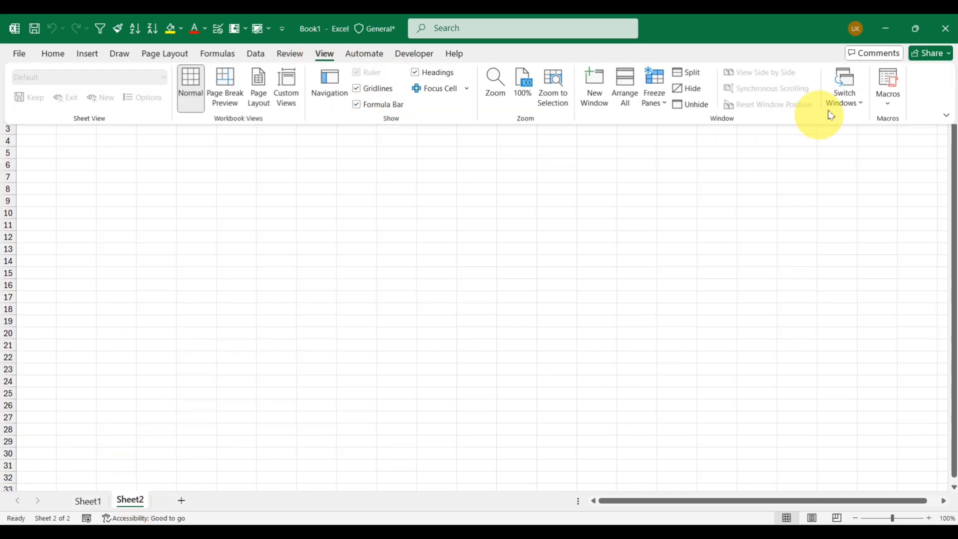
pyautogui.click(887, 102)
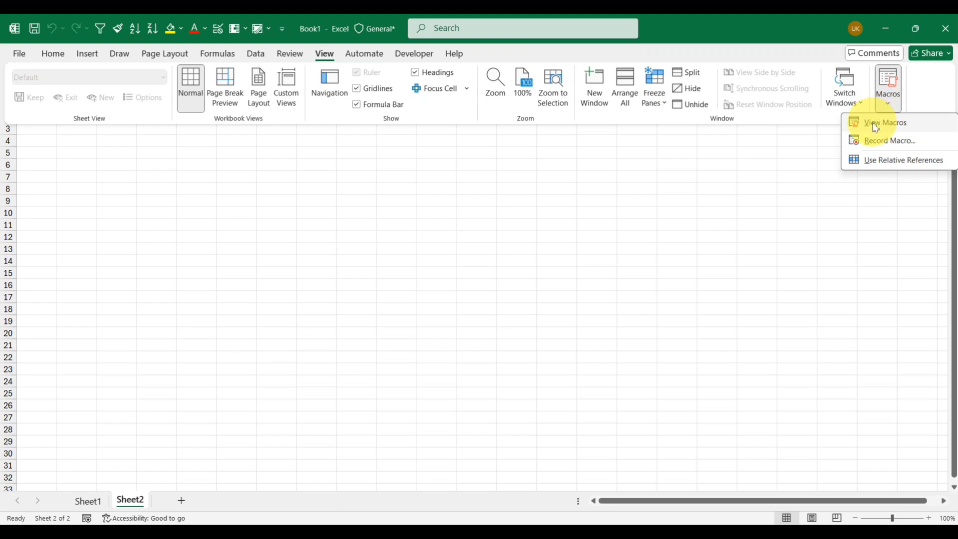
pyautogui.click(878, 121)
pyautogui.click(119, 223)
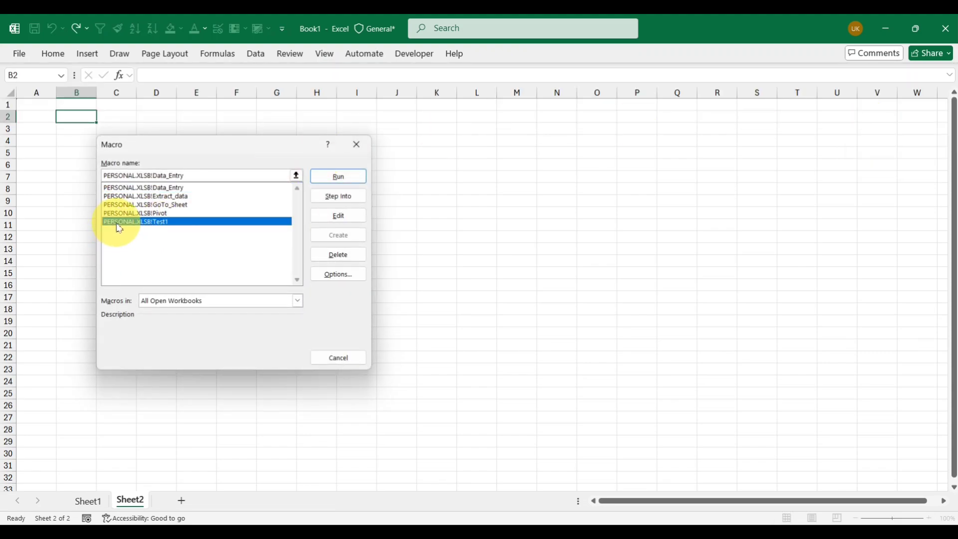
pyautogui.click(335, 177)
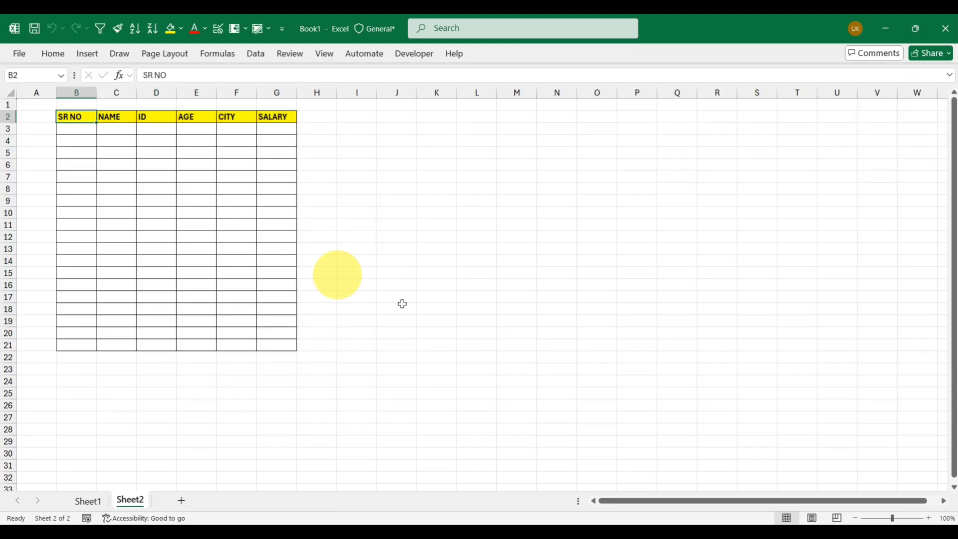
pyautogui.scroll(4, 448, 316)
pyautogui.scroll(-2, 430, 313)
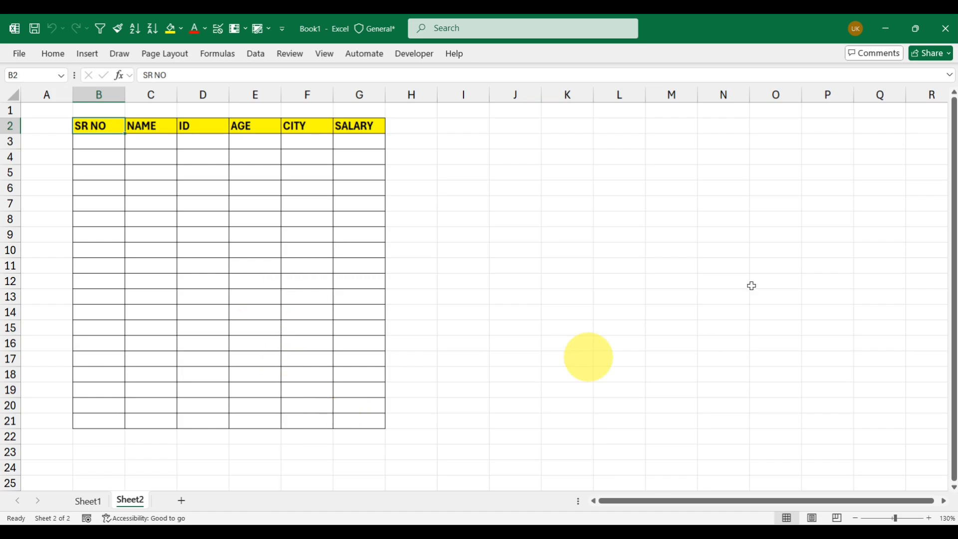
# - Close the workbook without saving and create a new blank workbook in Excel
pyautogui.click(955, 22)
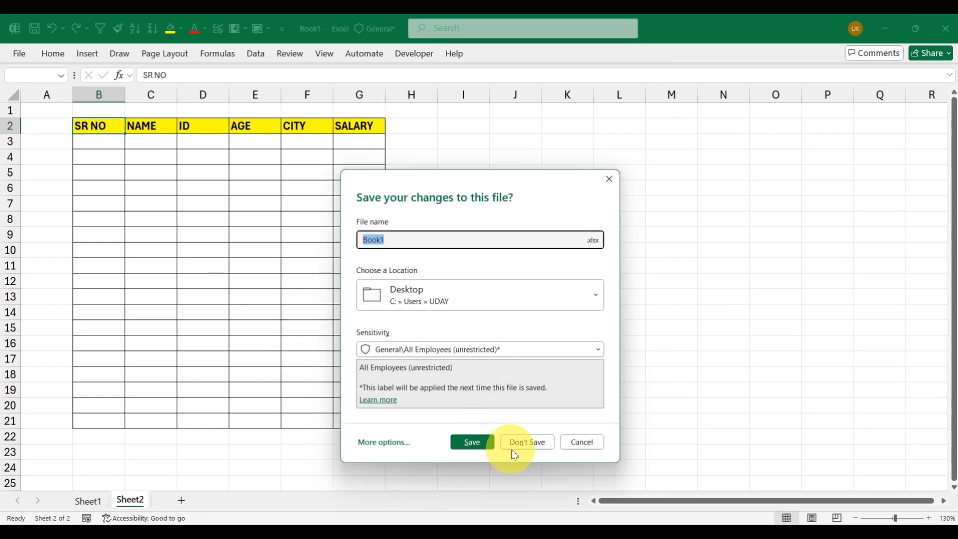
pyautogui.click(531, 444)
pyautogui.press('super')
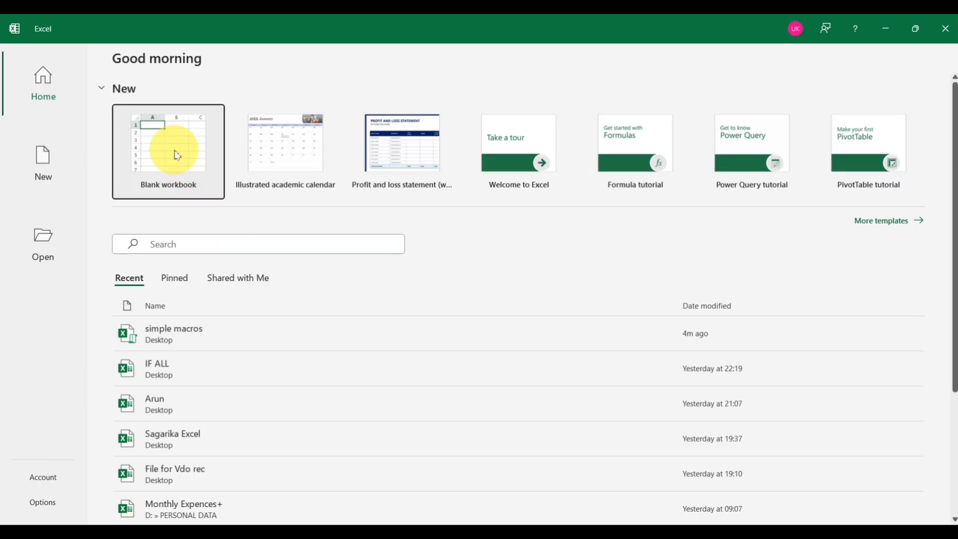
pyautogui.click(177, 155)
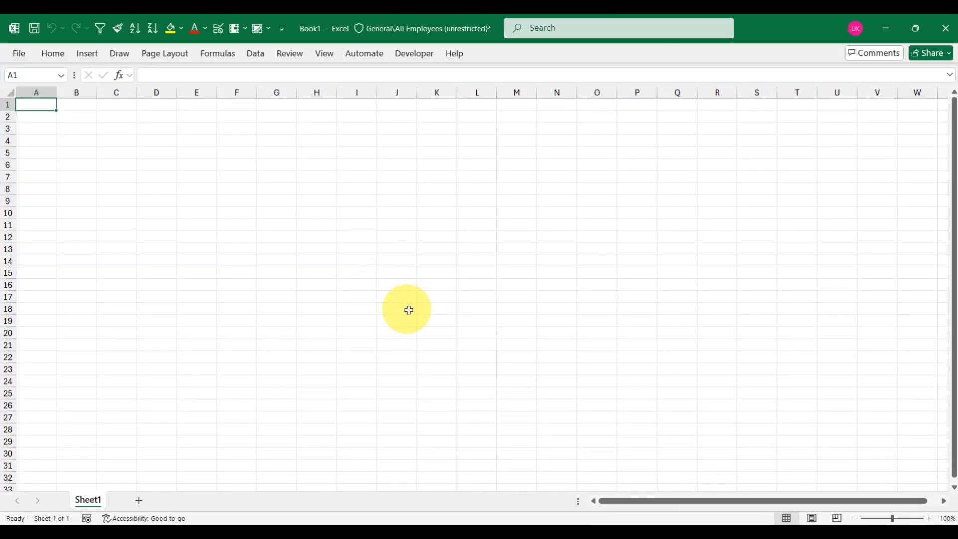
pyautogui.keyDown('ctrl'); pyautogui.scroll(5, 408, 309); pyautogui.keyUp('ctrl')
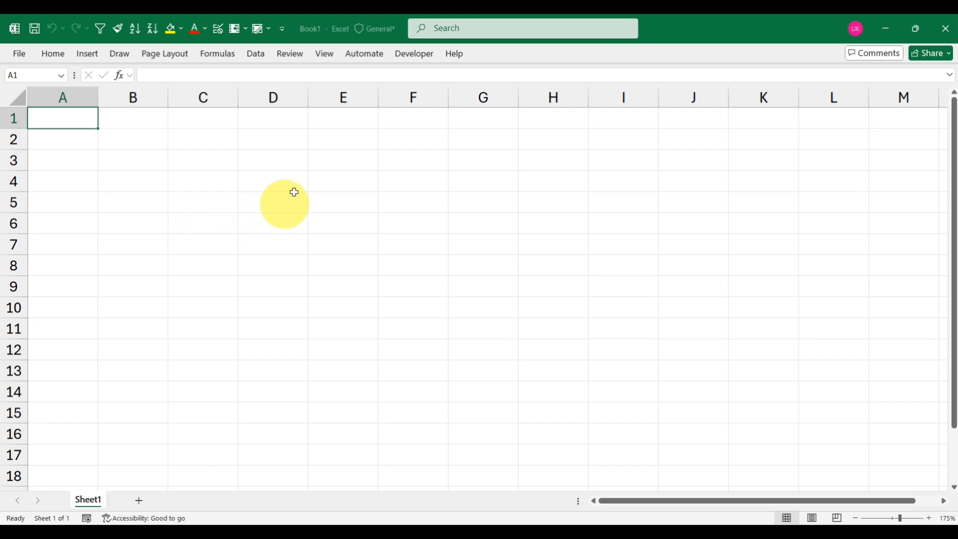
# - Set up a new macro recording and name the macro Test_1
pyautogui.click(328, 56)
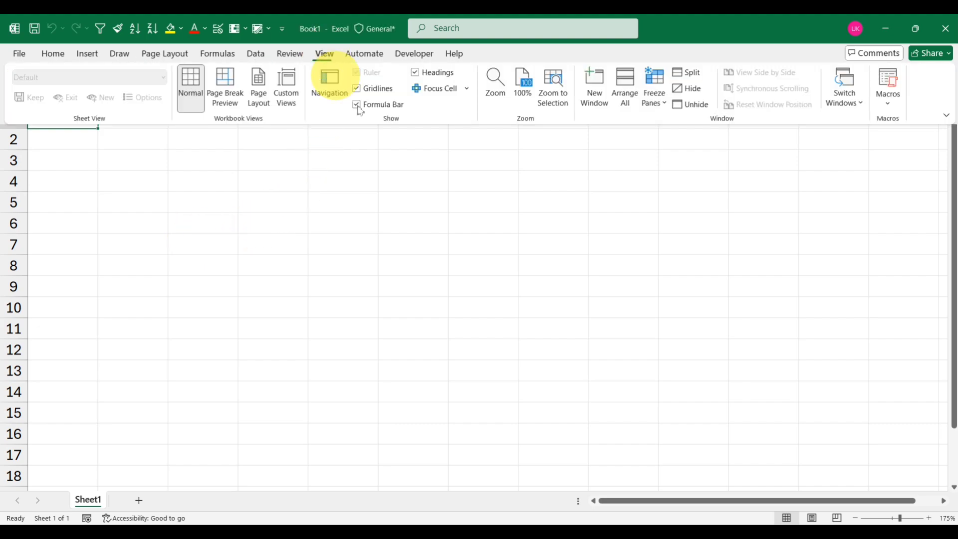
pyautogui.click(891, 95)
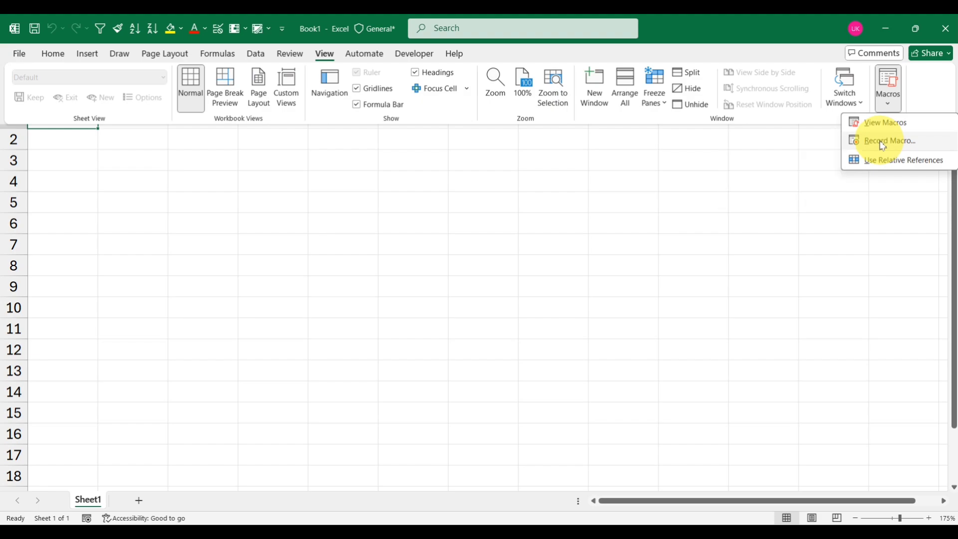
pyautogui.click(883, 143)
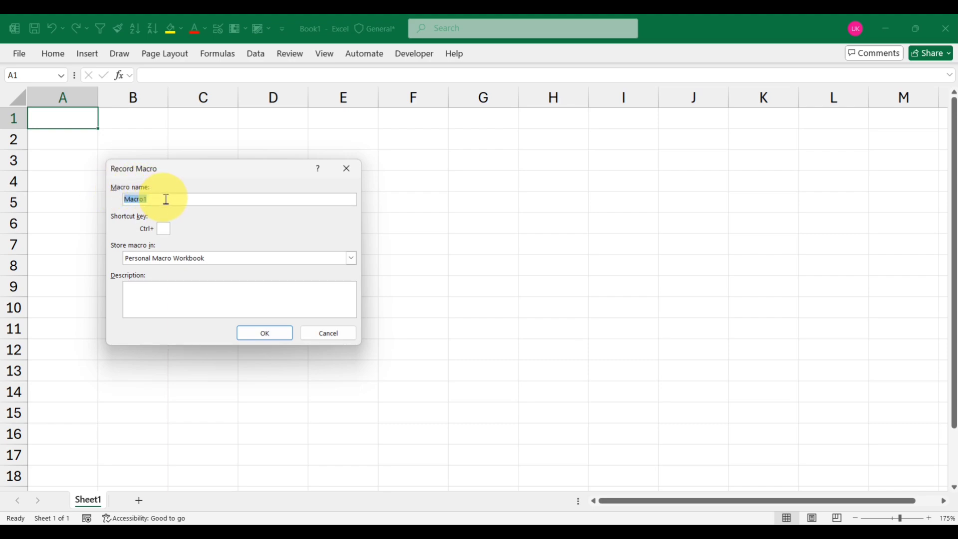
pyautogui.click(167, 199)
pyautogui.moveTo(168, 198); pyautogui.dragTo(122, 199)
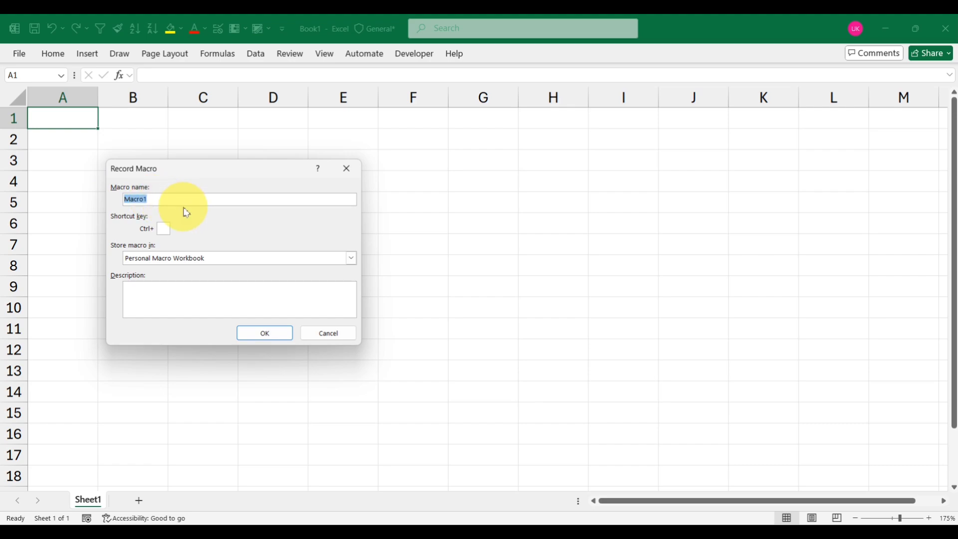
pyautogui.write('Test1')
pyautogui.press('BackSpace')
pyautogui.write('_1')
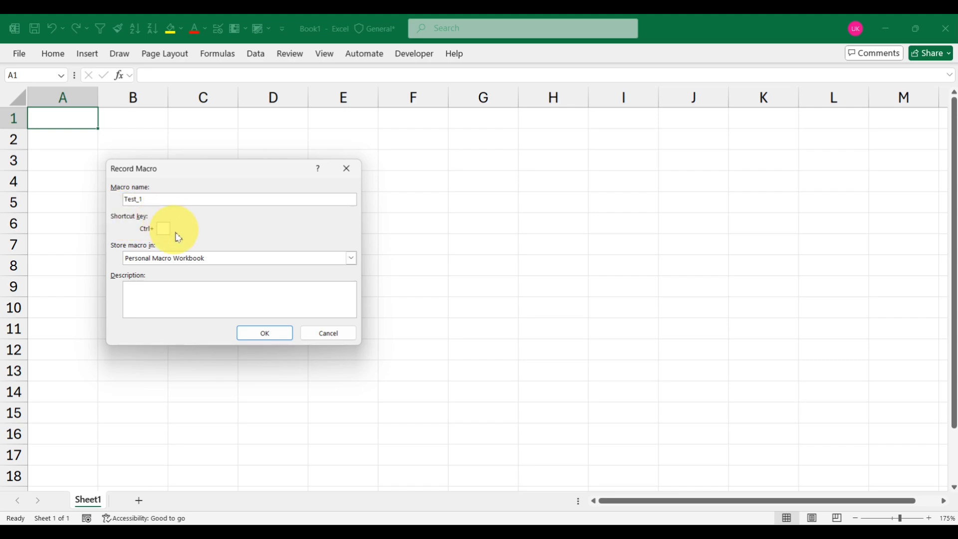
# - Assign the macro the shortcut Ctrl+j, store it in the Personal Macro Workbook without a description, and start recording
pyautogui.click(166, 229)
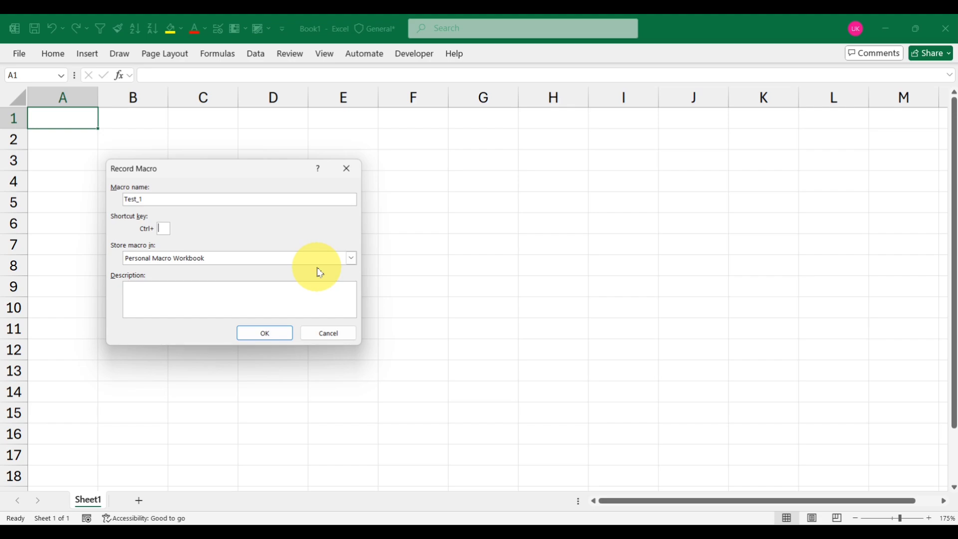
pyautogui.write('j')
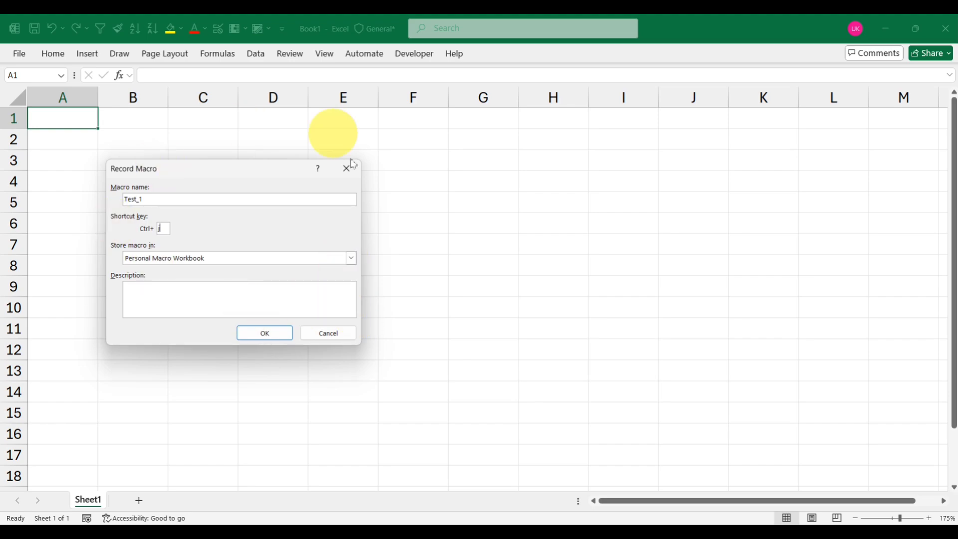
pyautogui.click(211, 259)
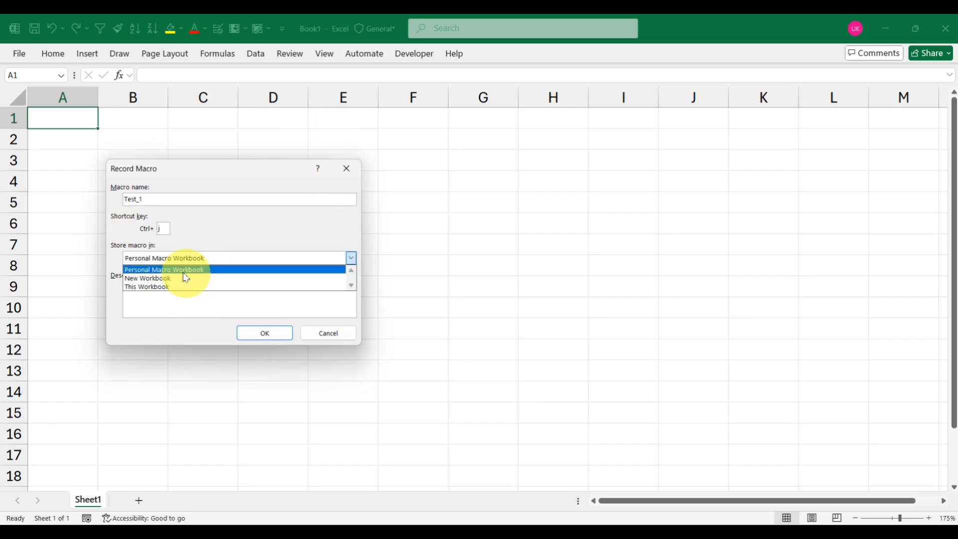
pyautogui.click(141, 273)
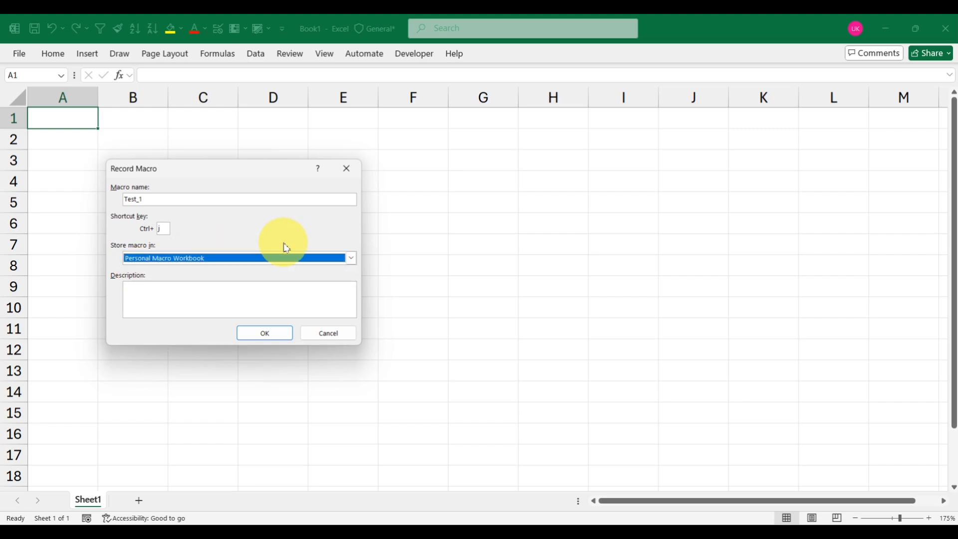
pyautogui.click(195, 297)
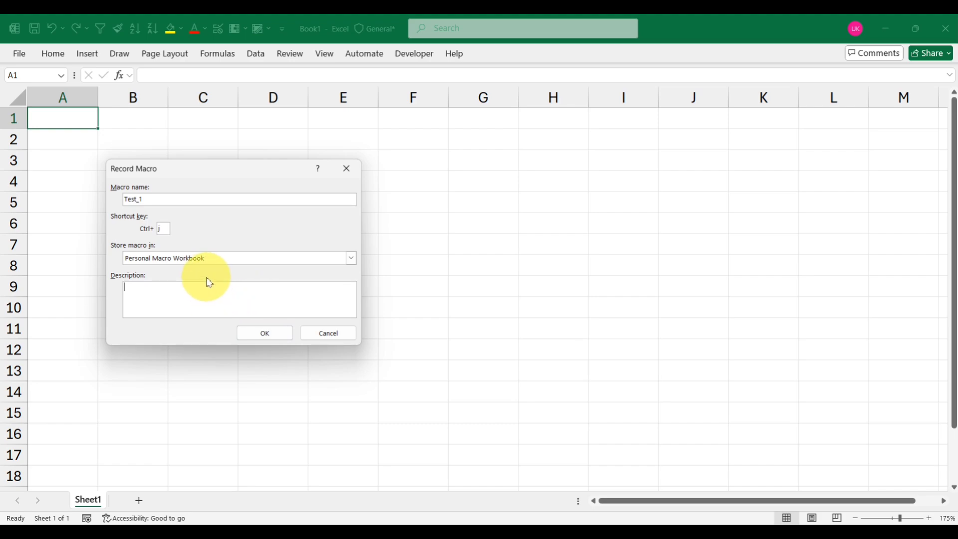
pyautogui.click(272, 332)
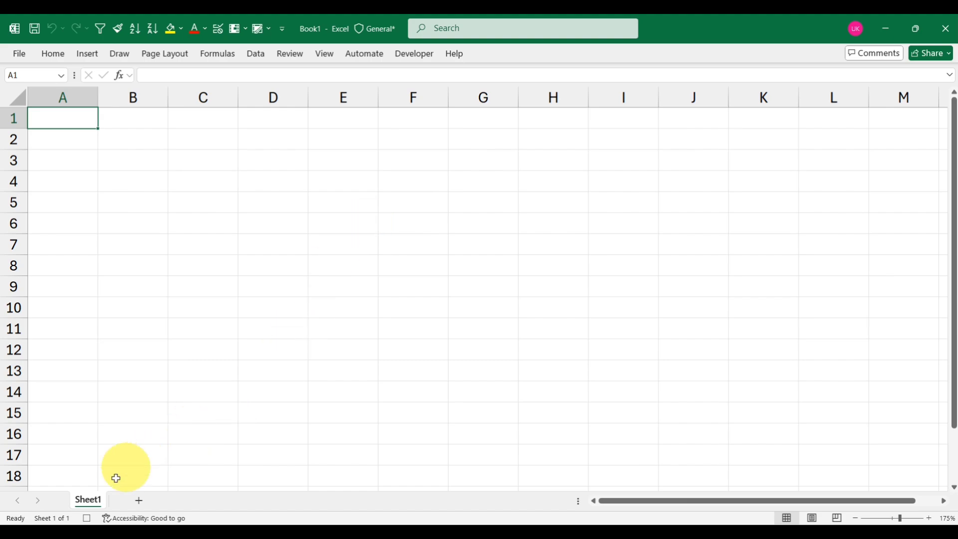
pyautogui.click(88, 520)
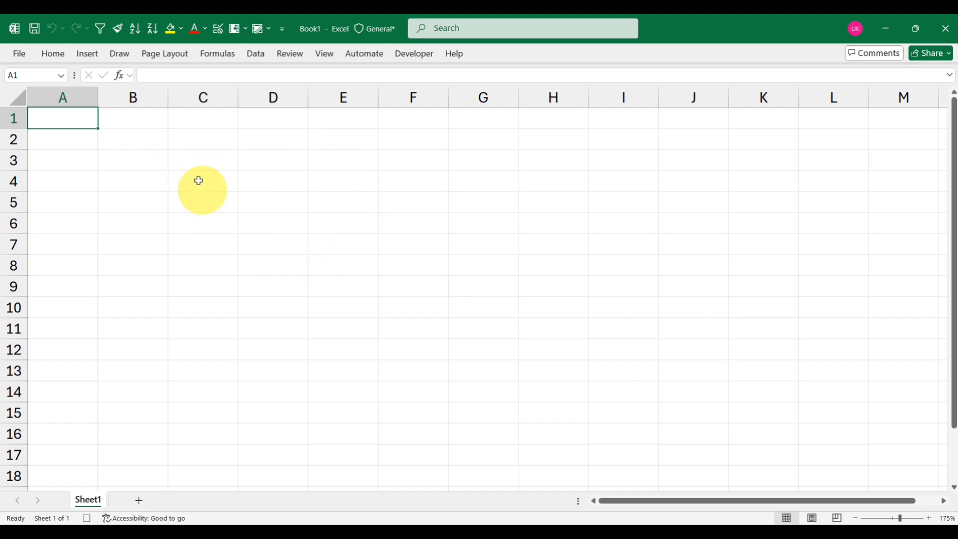
# - Enter the headers SR NO in cell B2 and PRODUCT NAME in cell C2
pyautogui.click(139, 143)
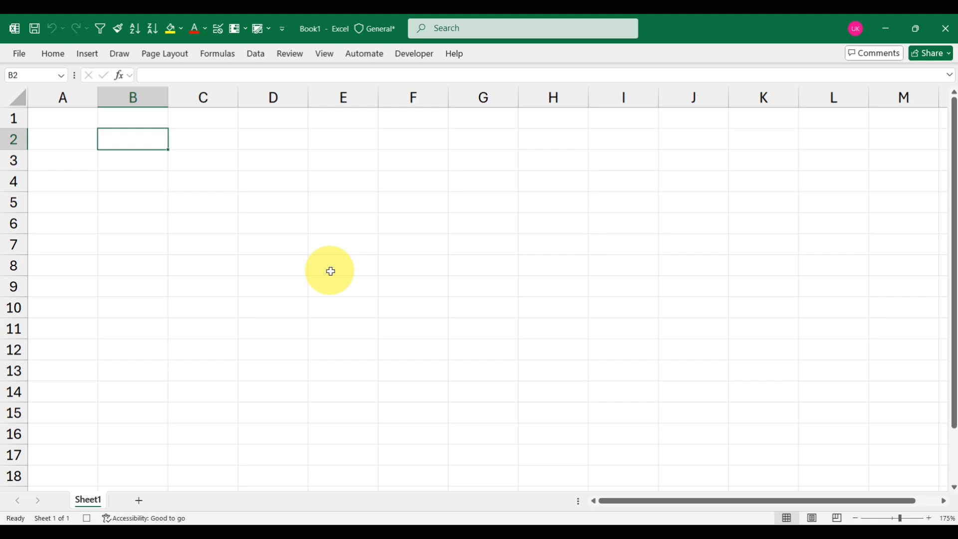
pyautogui.write('SR NO')
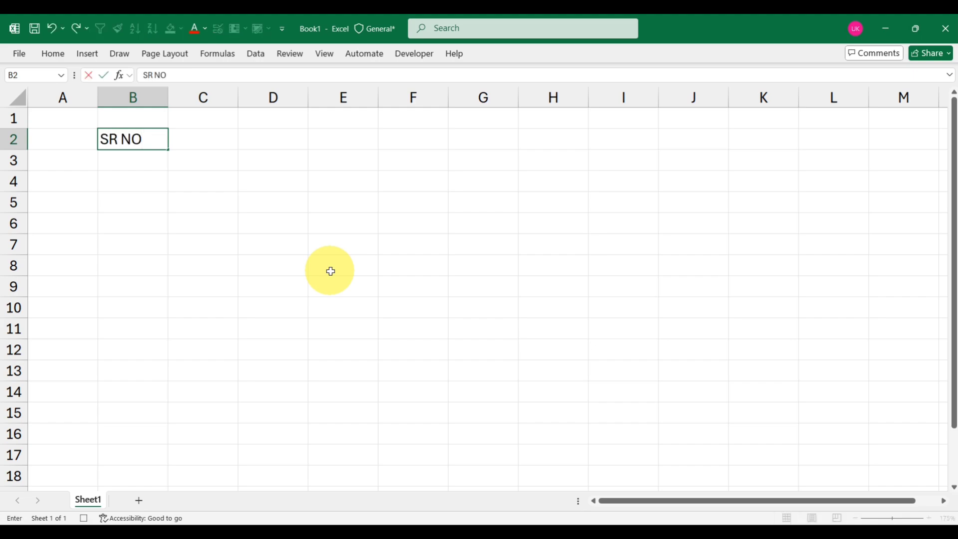
pyautogui.press('Tab')
pyautogui.write('PR')
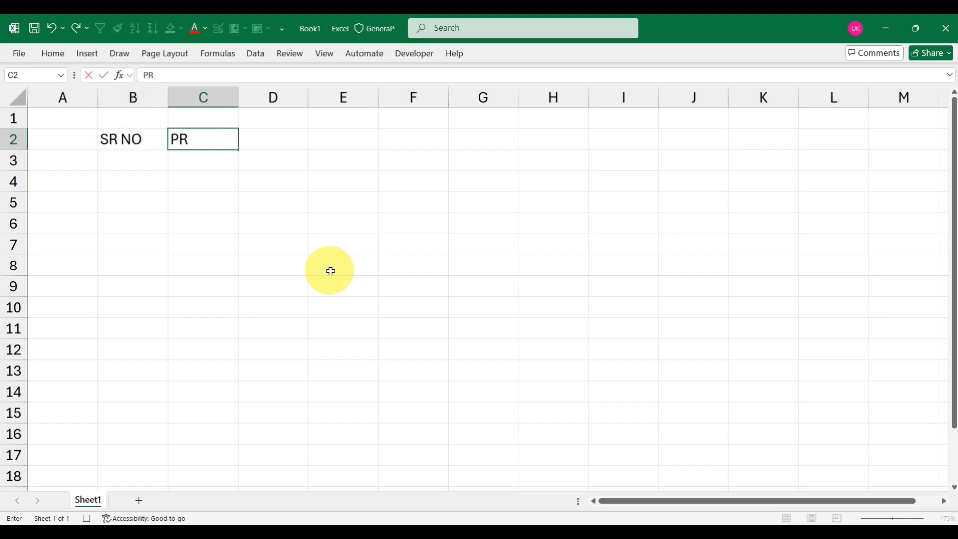
pyautogui.write('ODUCT NAME')
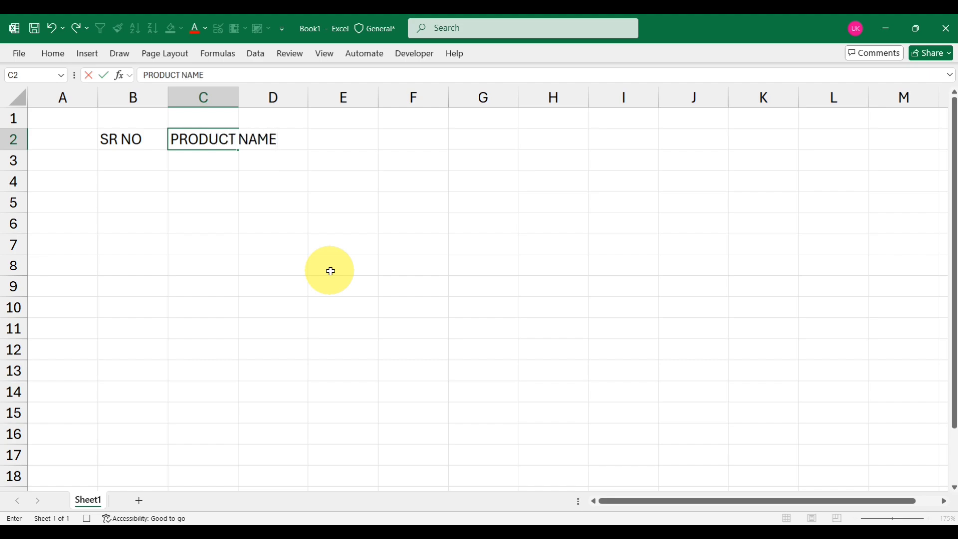
# - Fit the width of column C to its PRODUCT NAME header
pyautogui.click(240, 96)
pyautogui.click(215, 96)
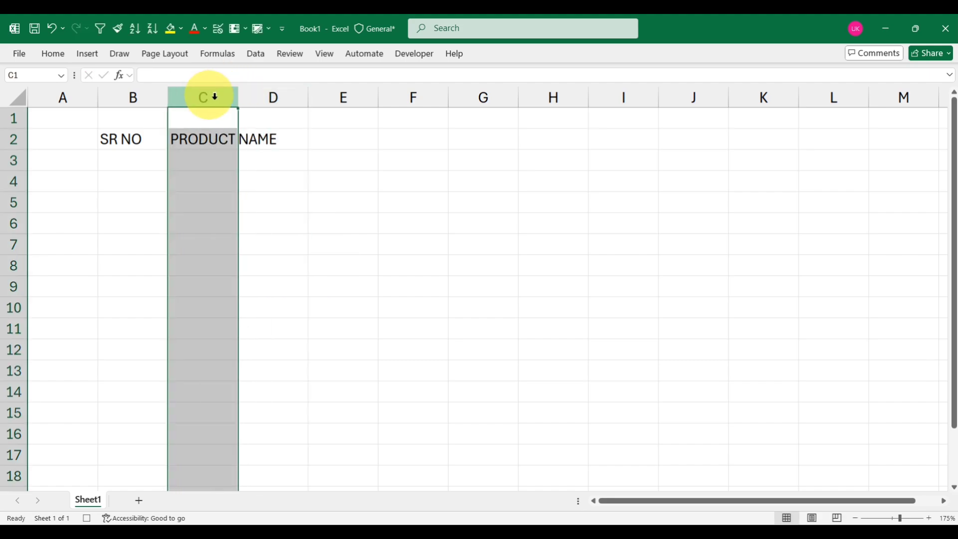
pyautogui.doubleClick(239, 97)
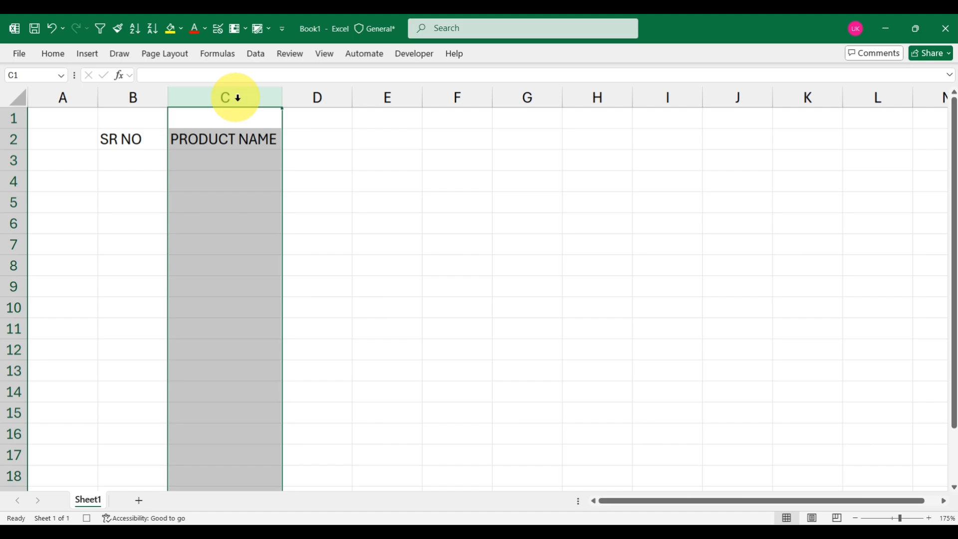
# - Enter the headers QTY in cell D2 and PRICE in cell E2
pyautogui.click(307, 133)
pyautogui.write('QTY')
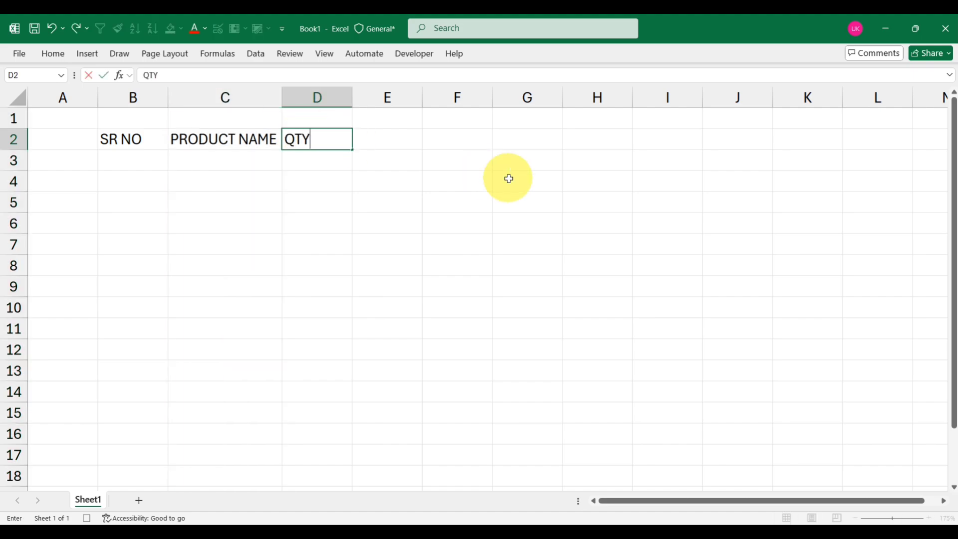
pyautogui.press('Tab')
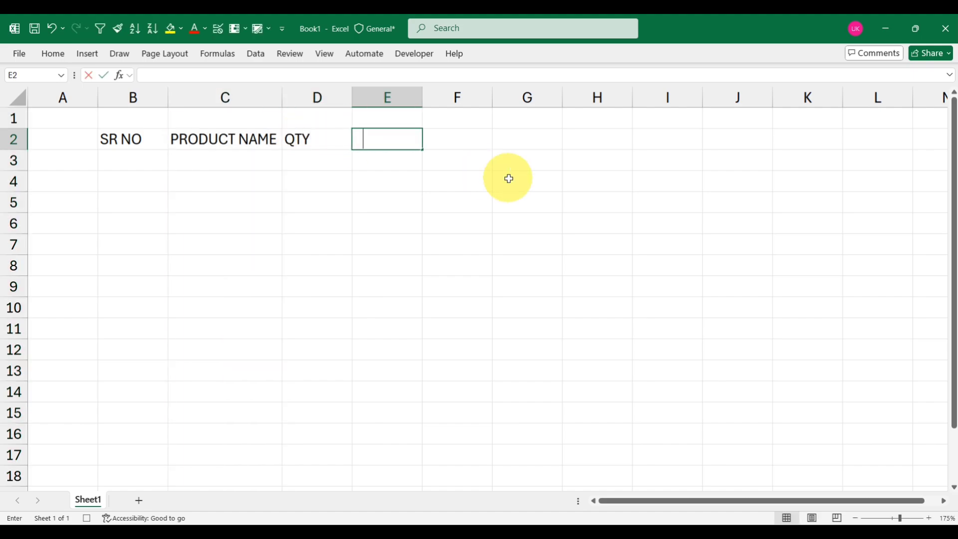
pyautogui.write('PRICE')
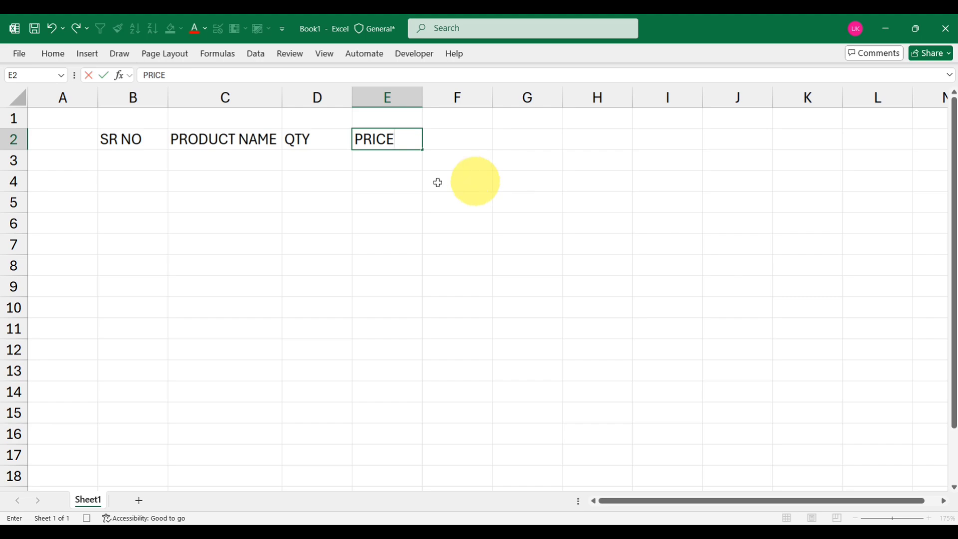
# - Fill the header cells B2:E2 with yellow and make their text bold
pyautogui.moveTo(121, 139); pyautogui.dragTo(379, 134)
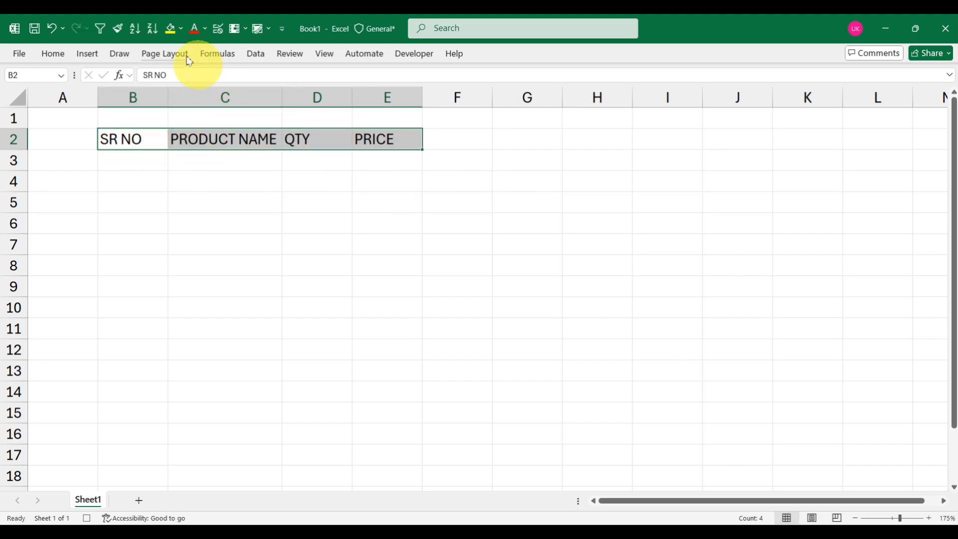
pyautogui.click(170, 29)
pyautogui.hotkey('ctrl', 'b')
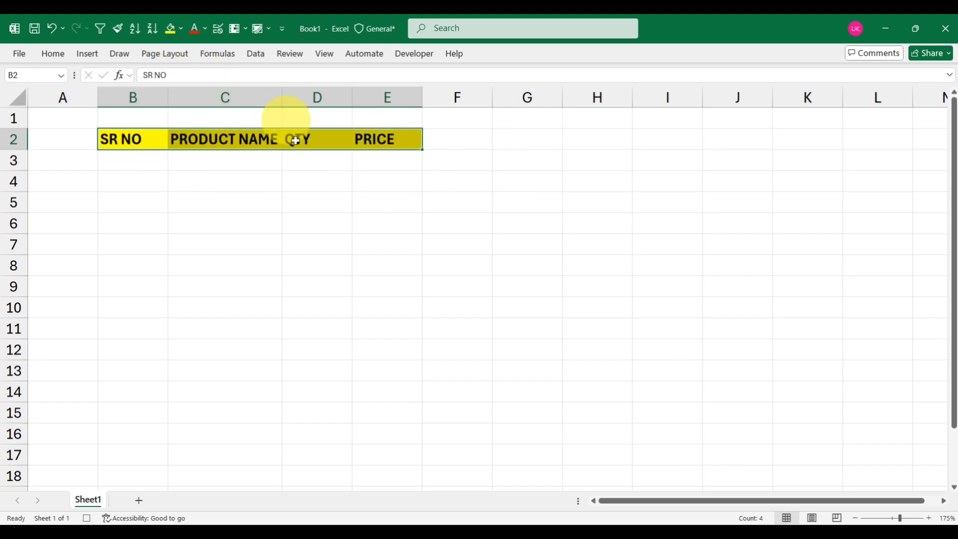
# - Apply All Borders to the table range from the header row down to row 19, B2:E19
pyautogui.hotkey('shift', 'Down')
pyautogui.hotkey('shift', 'Down')
pyautogui.hotkey('shift', 'Down')
pyautogui.hotkey('shift', 'Down')
pyautogui.hotkey('shift', 'Down')
pyautogui.hotkey('shift', 'Down')
pyautogui.hotkey('shift', 'Down')
pyautogui.hotkey('shift', 'Down')
pyautogui.hotkey('shift', 'Down')
pyautogui.hotkey('shift', 'Down')
pyautogui.hotkey('shift', 'Down')
pyautogui.hotkey('shift', 'Down')
pyautogui.hotkey('shift', 'Down')
pyautogui.hotkey('shift', 'Down')
pyautogui.hotkey('shift', 'Down')
pyautogui.hotkey('shift', 'Down')
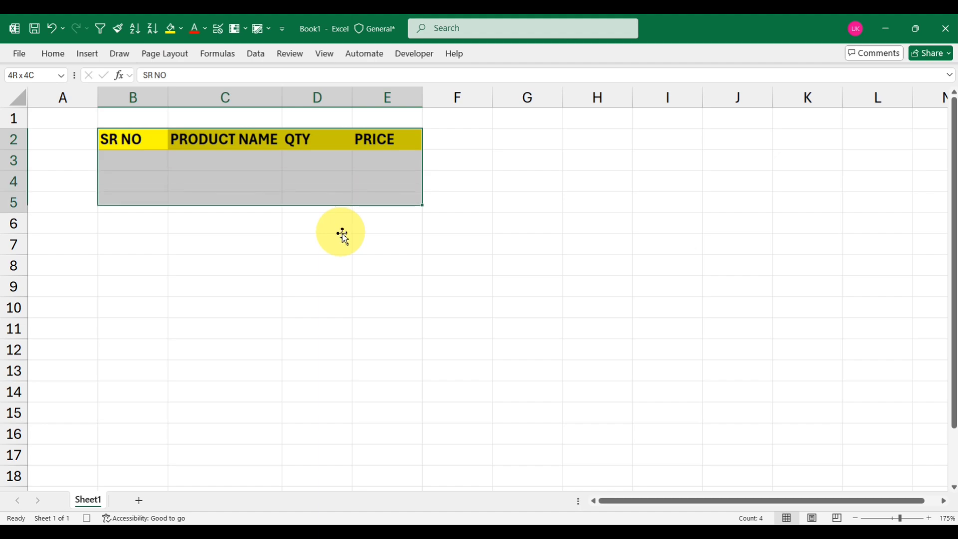
pyautogui.hotkey('shift', 'Down')
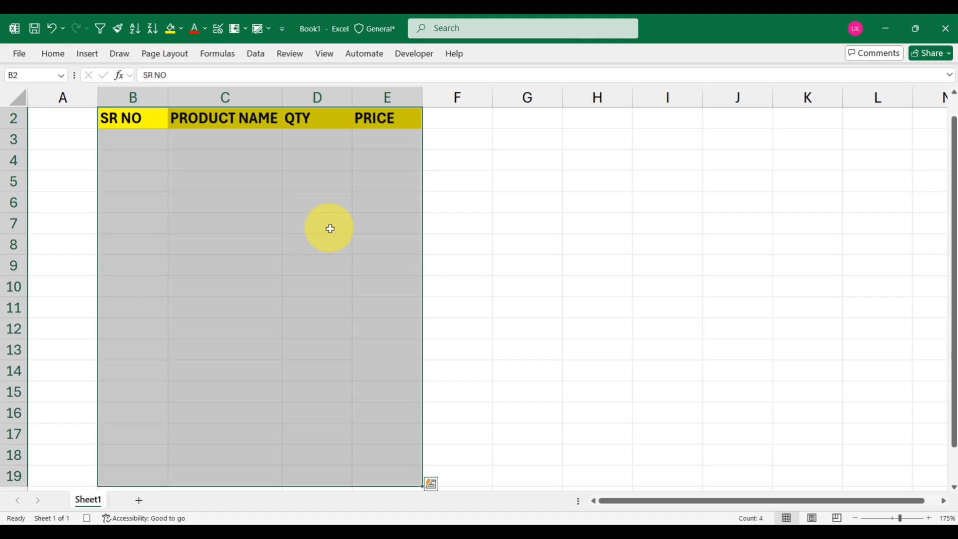
pyautogui.scroll(1, 330, 228)
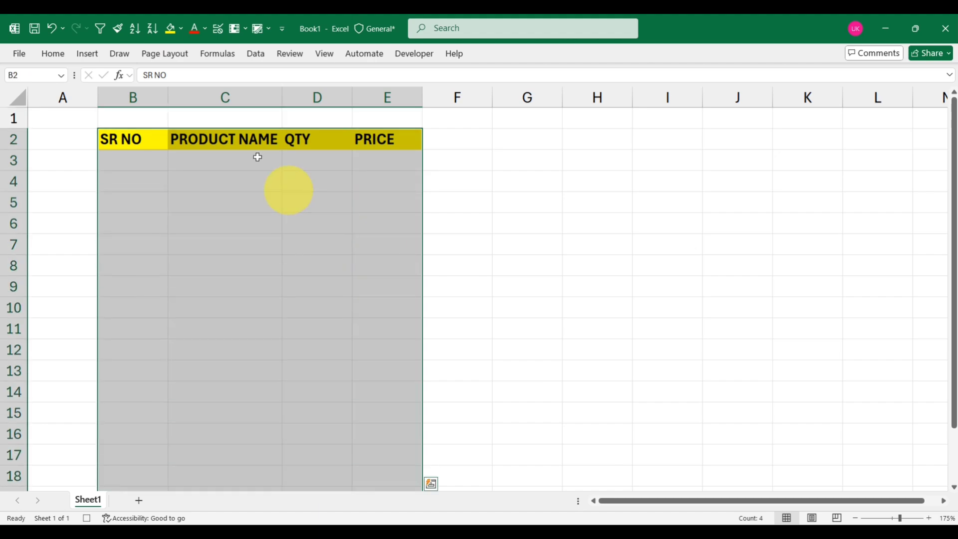
pyautogui.click(63, 57)
pyautogui.click(152, 97)
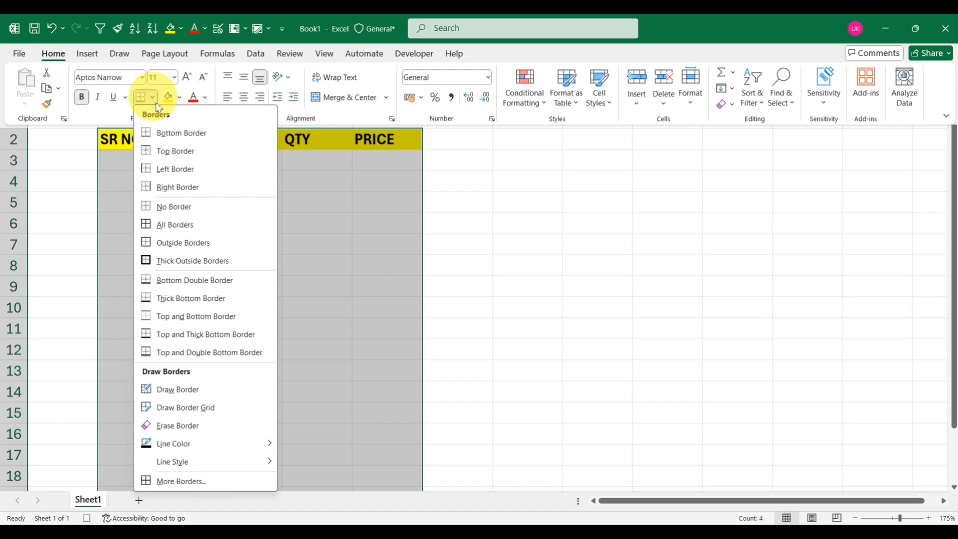
pyautogui.click(151, 224)
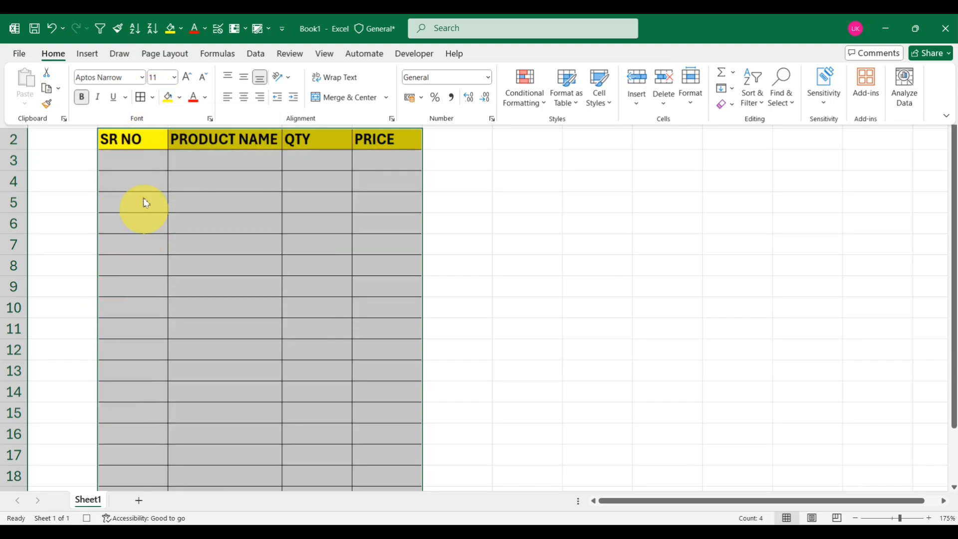
# - Number the SR NO column from 1 to 17 in cells B3:B19 by entering 1 and 2 and extending the series
pyautogui.click(128, 160)
pyautogui.write('1')
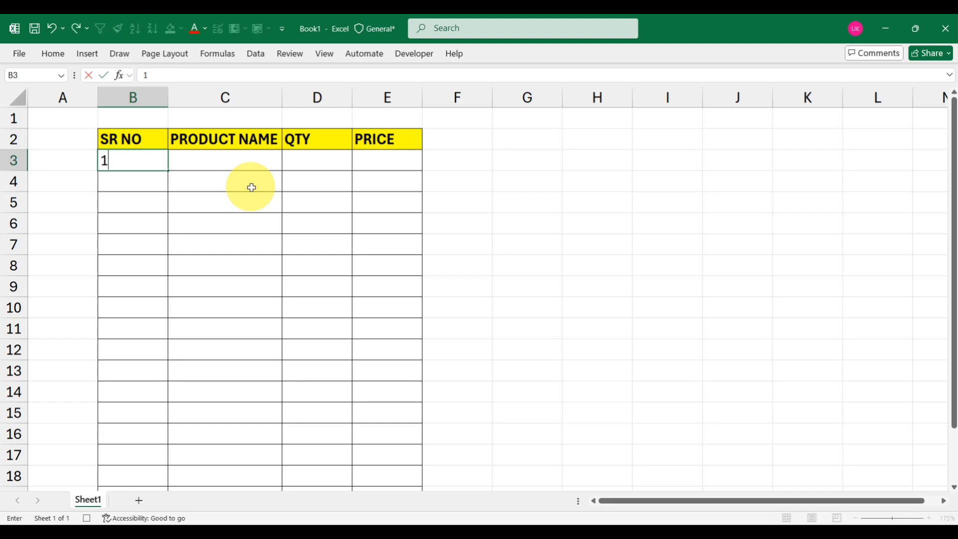
pyautogui.press('Return')
pyautogui.write('2')
pyautogui.press('Return')
pyautogui.moveTo(161, 160); pyautogui.dragTo(150, 466)
pyautogui.scroll(1, 250, 246)
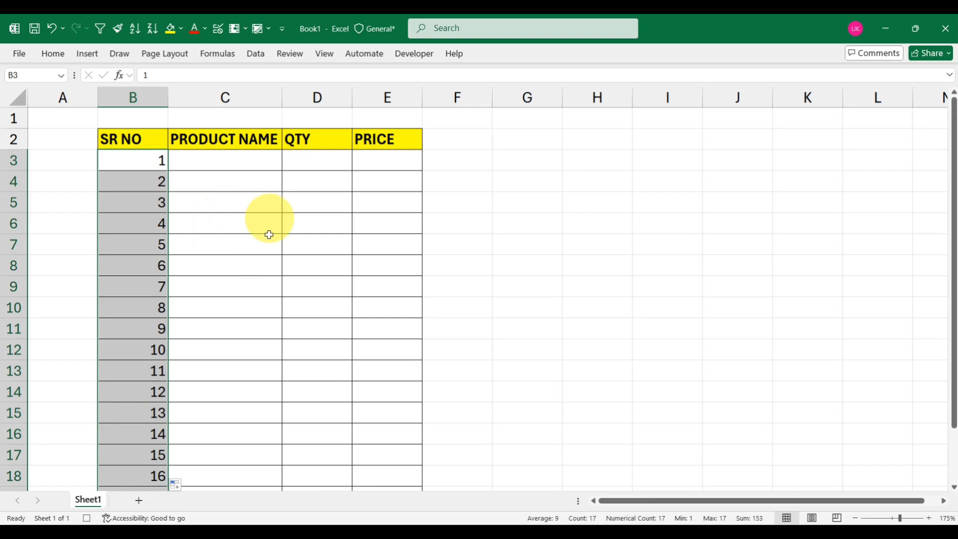
# - Select cell B2, stop the macro recording, and dismiss the Record Actions pane
pyautogui.click(129, 138)
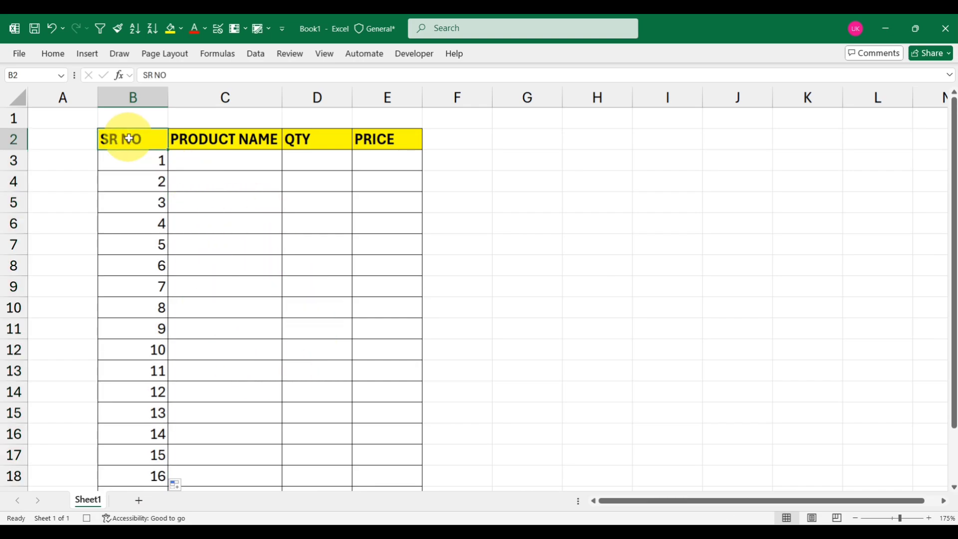
pyautogui.click(87, 519)
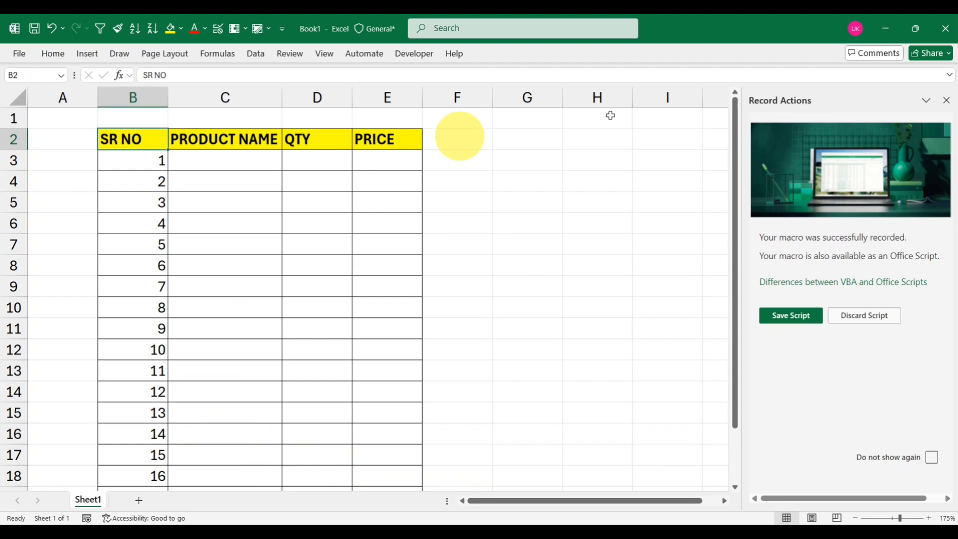
pyautogui.click(948, 101)
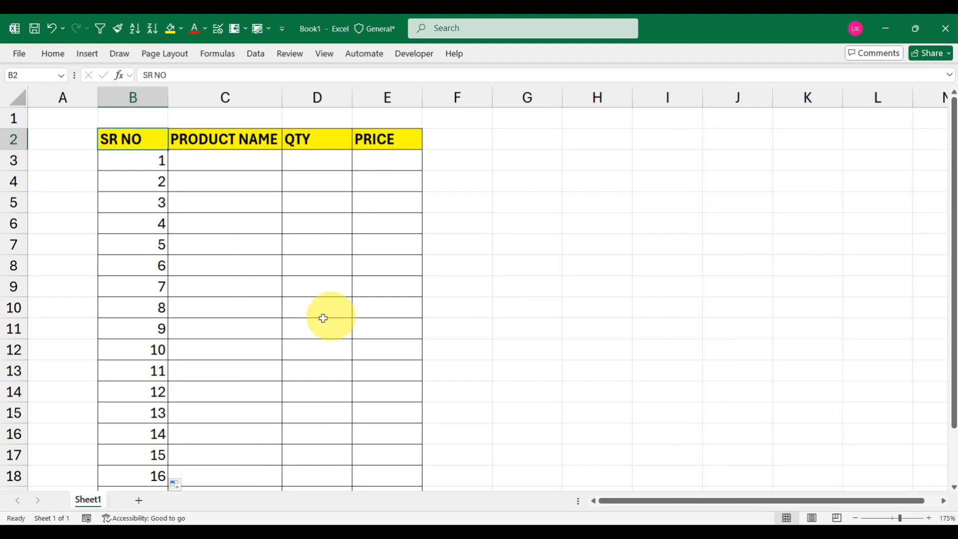
# - Add a new worksheet, select its cell B2, and run the Test_1 macro from the Personal Macro Workbook
pyautogui.click(141, 503)
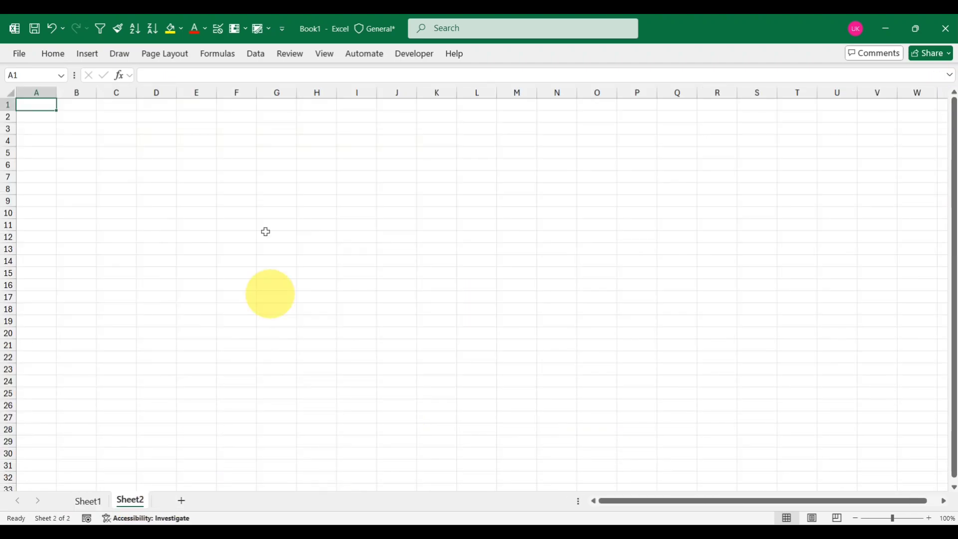
pyautogui.click(78, 116)
pyautogui.scroll(3, 202, 173)
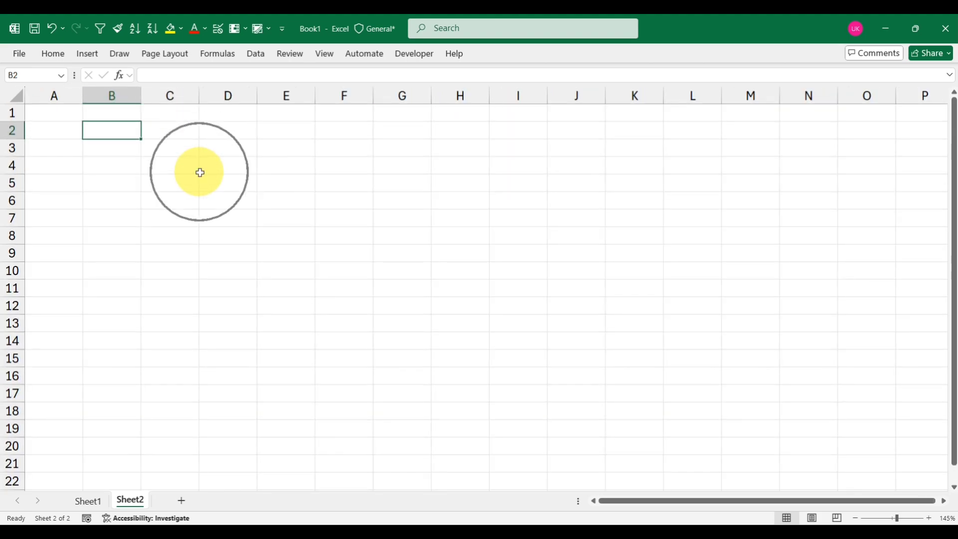
pyautogui.click(324, 54)
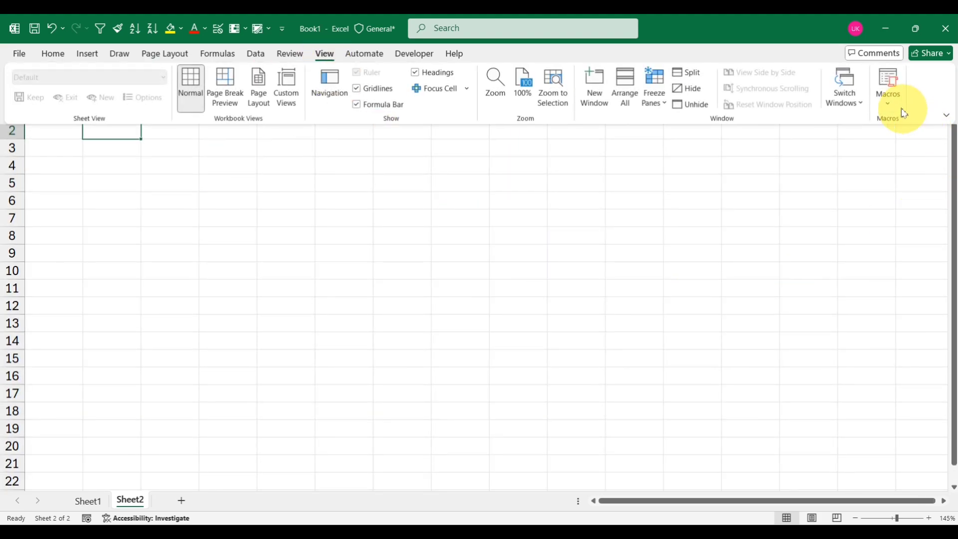
pyautogui.click(889, 102)
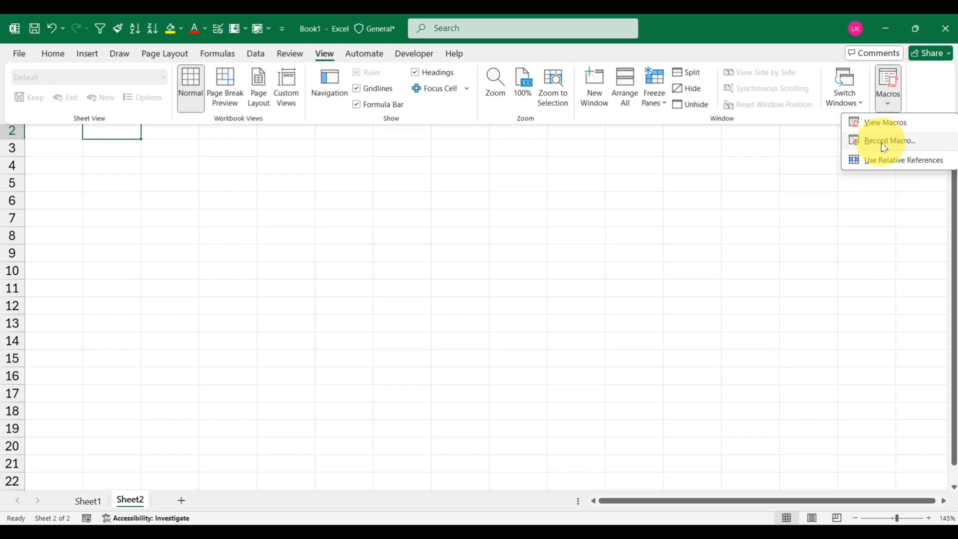
pyautogui.click(879, 125)
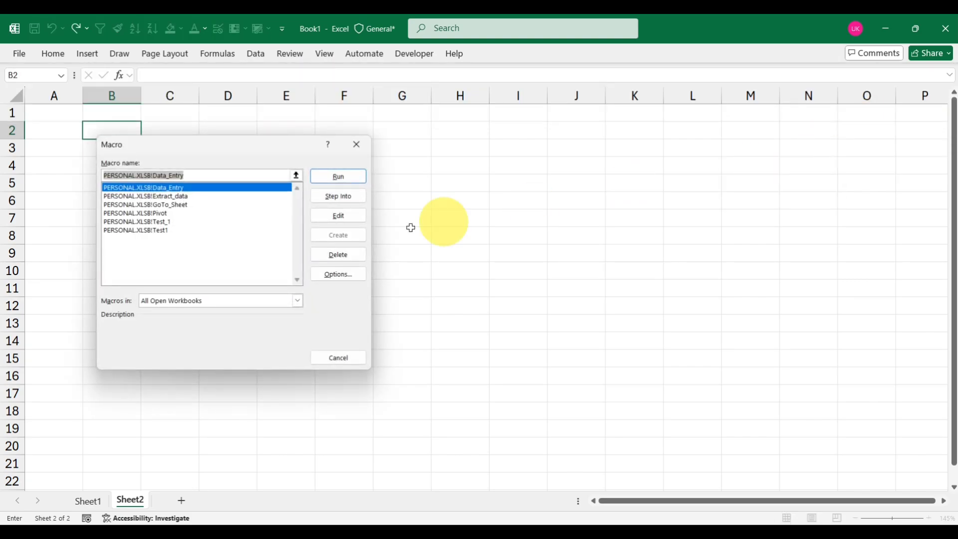
pyautogui.click(154, 222)
pyautogui.click(342, 178)
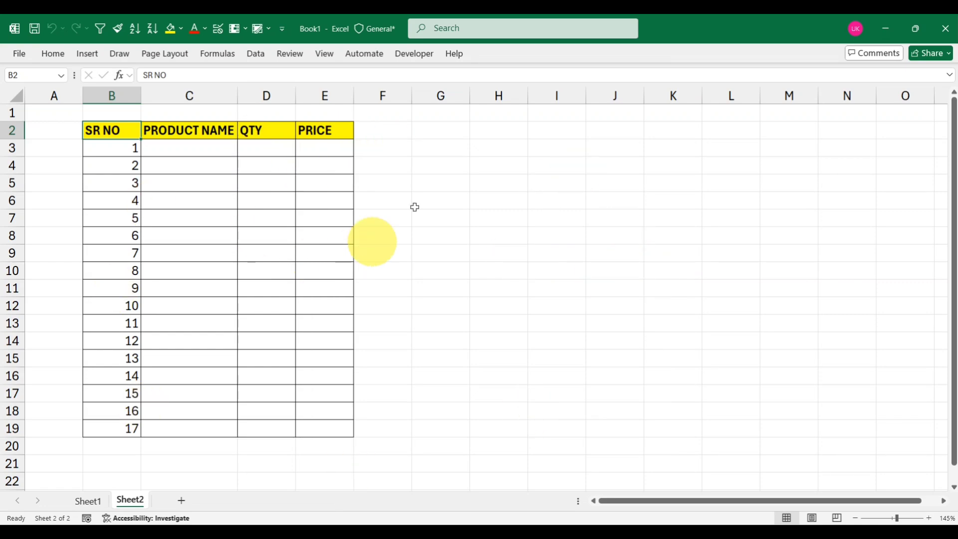
pyautogui.click(329, 58)
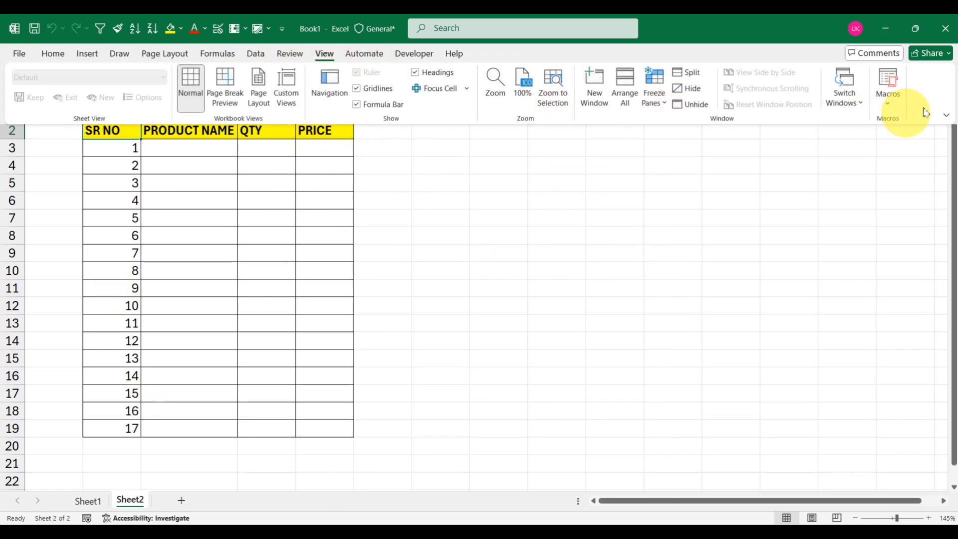
pyautogui.click(889, 100)
pyautogui.click(491, 332)
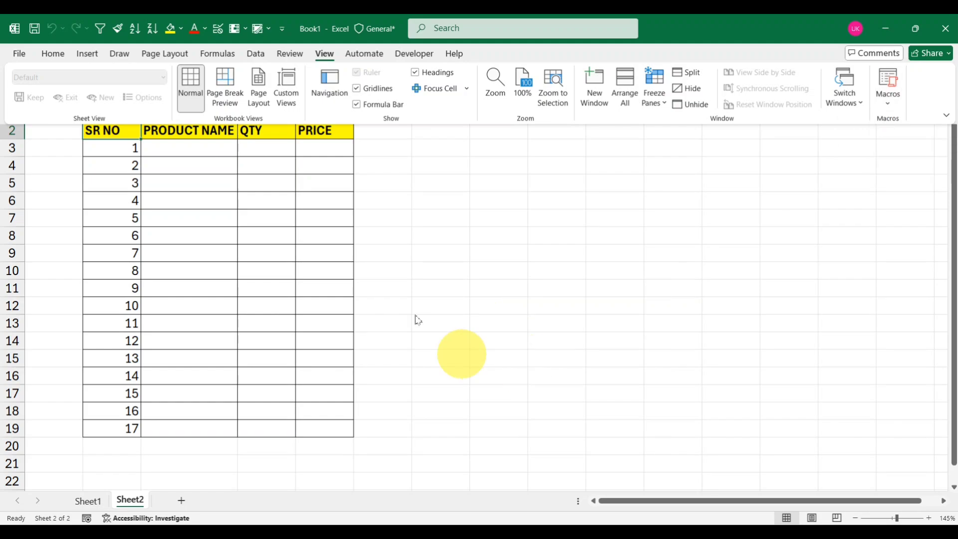
pyautogui.click(576, 303)
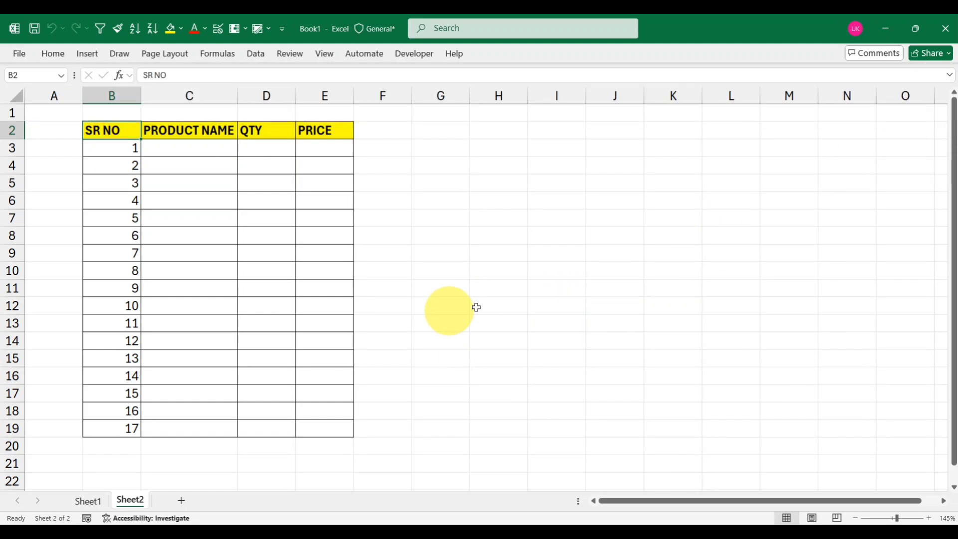
# - Open the full Save As dialog for the workbook and choose the Desktop as the save location
pyautogui.click(18, 54)
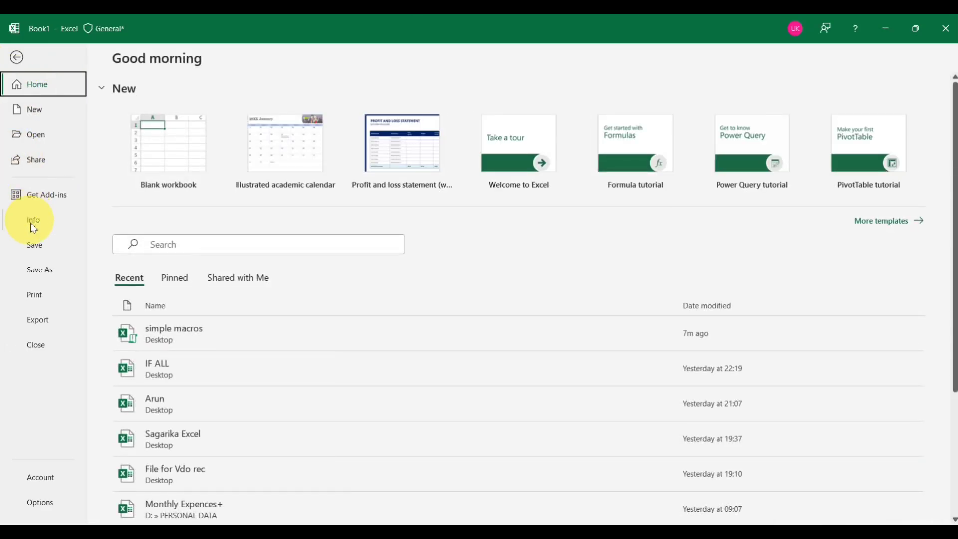
pyautogui.click(41, 270)
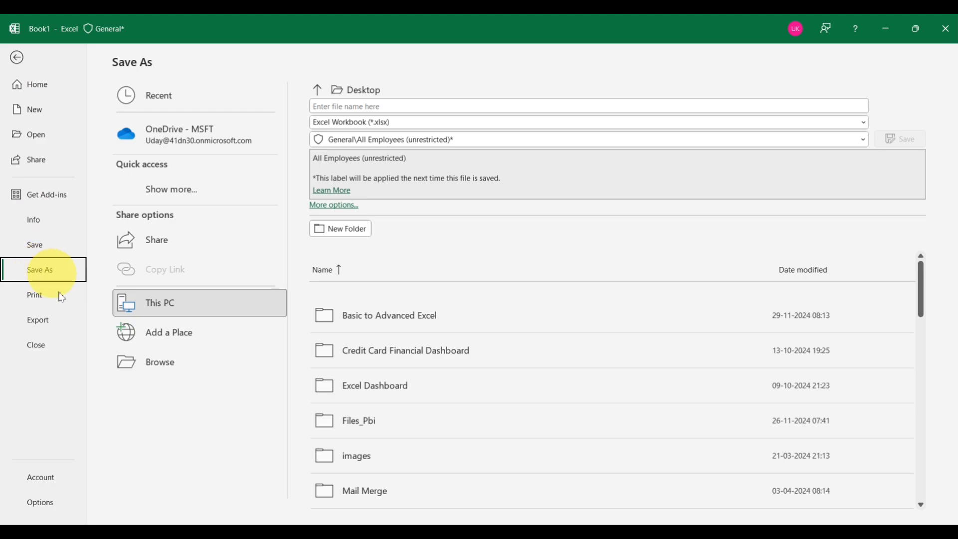
pyautogui.click(125, 363)
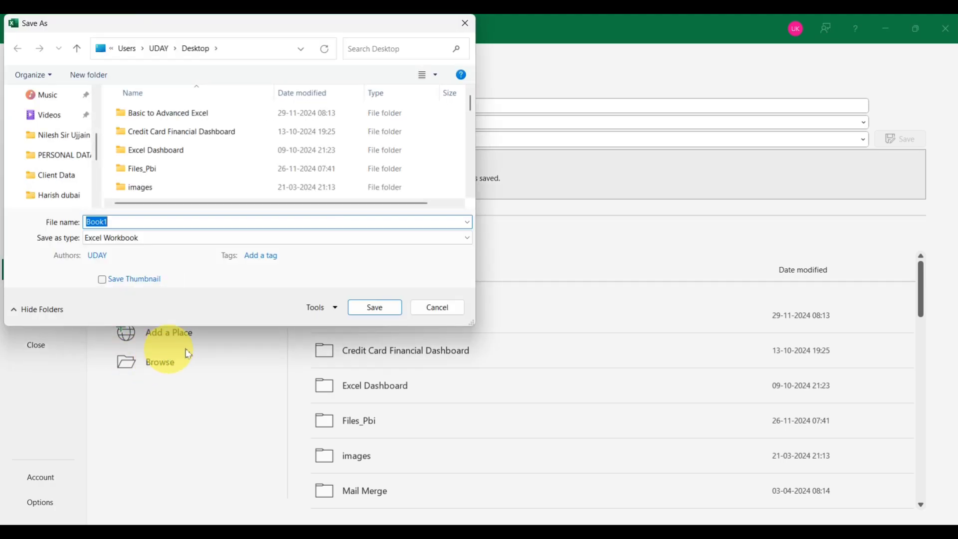
pyautogui.scroll(3, 53, 122)
pyautogui.click(58, 158)
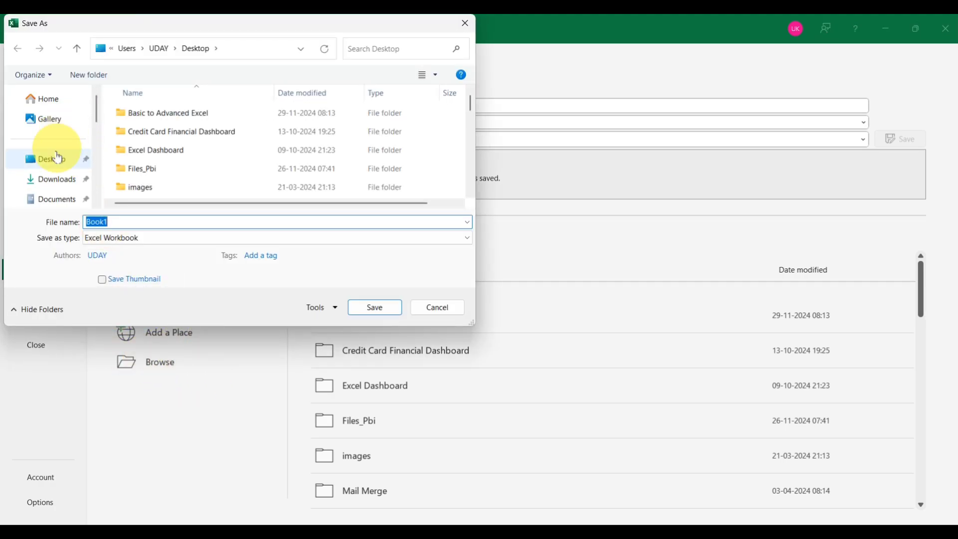
# - Set the workbook's file name to Macro1
pyautogui.click(110, 225)
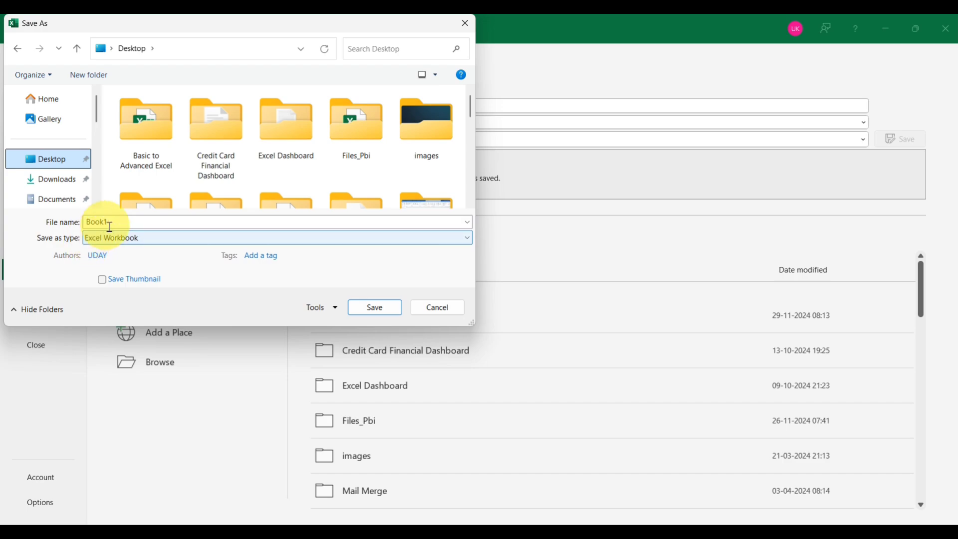
pyautogui.doubleClick(110, 225)
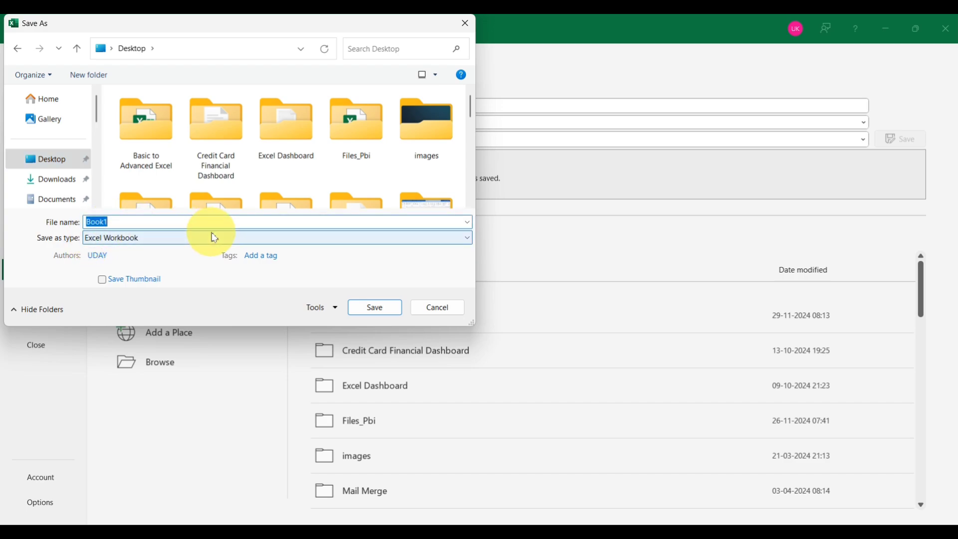
pyautogui.write('mac')
pyautogui.press('BackSpace')
pyautogui.press('BackSpace')
pyautogui.press('BackSpace')
pyautogui.write('M')
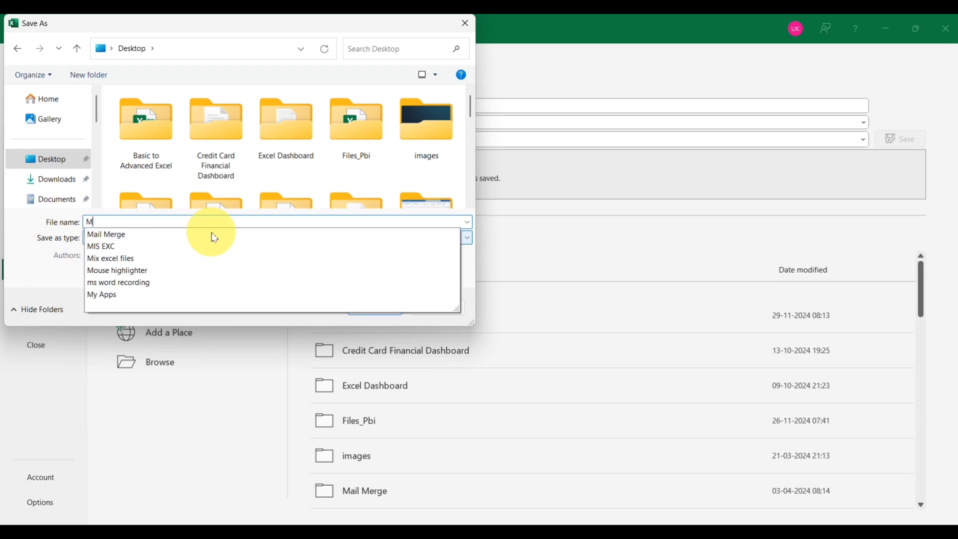
pyautogui.write('acro1')
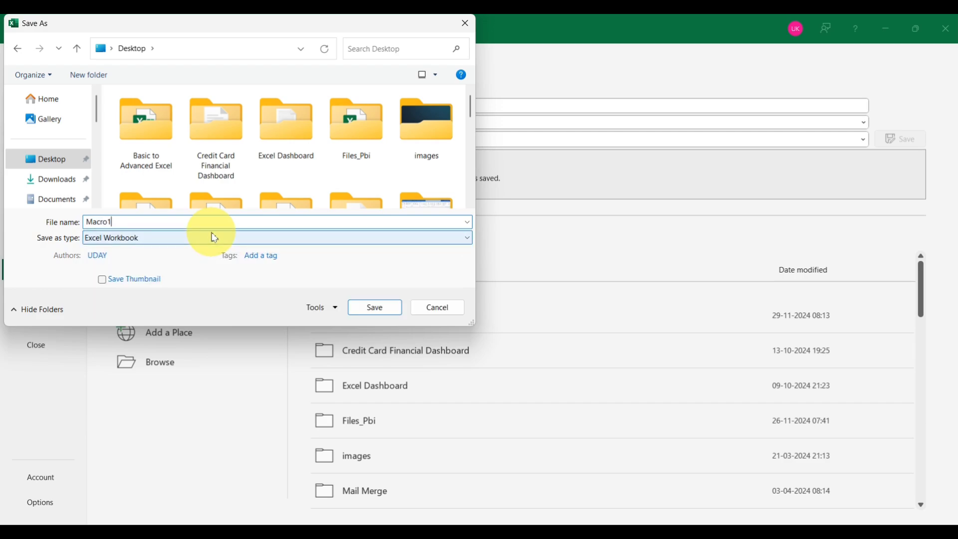
# - Choose Excel Macro-Enabled Workbook as the file type and save the file
pyautogui.click(130, 243)
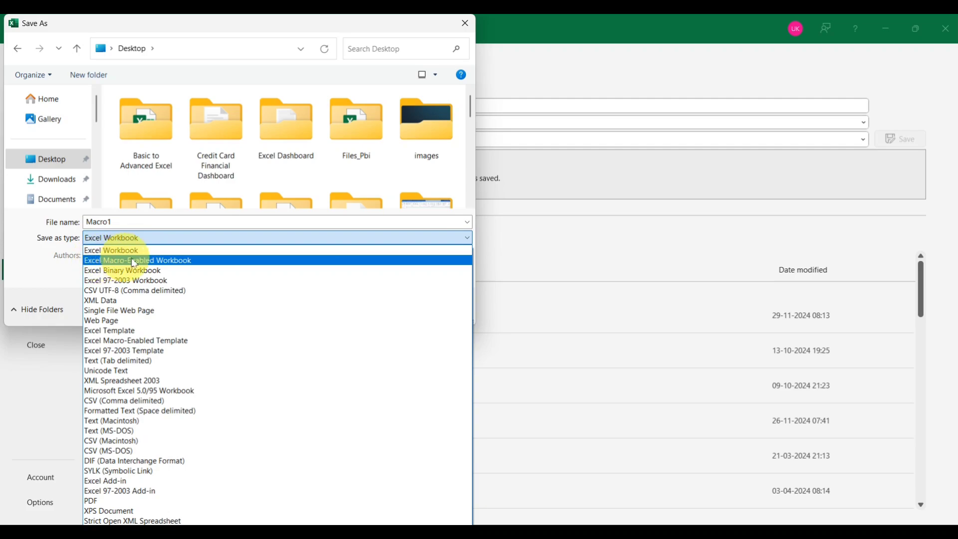
pyautogui.click(174, 261)
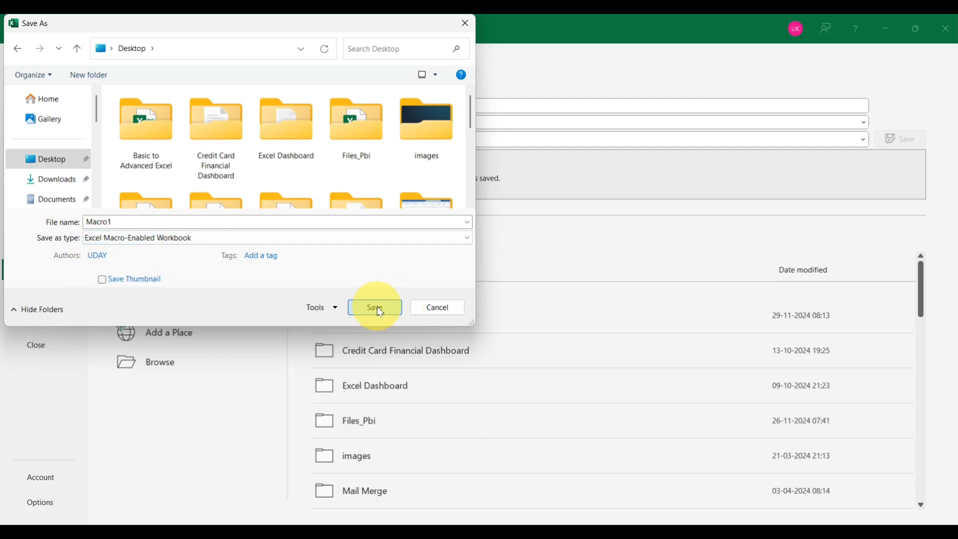
pyautogui.click(377, 306)
# - Close the Macro1 workbook and save the changes made to the Personal Macro Workbook
pyautogui.click(946, 28)
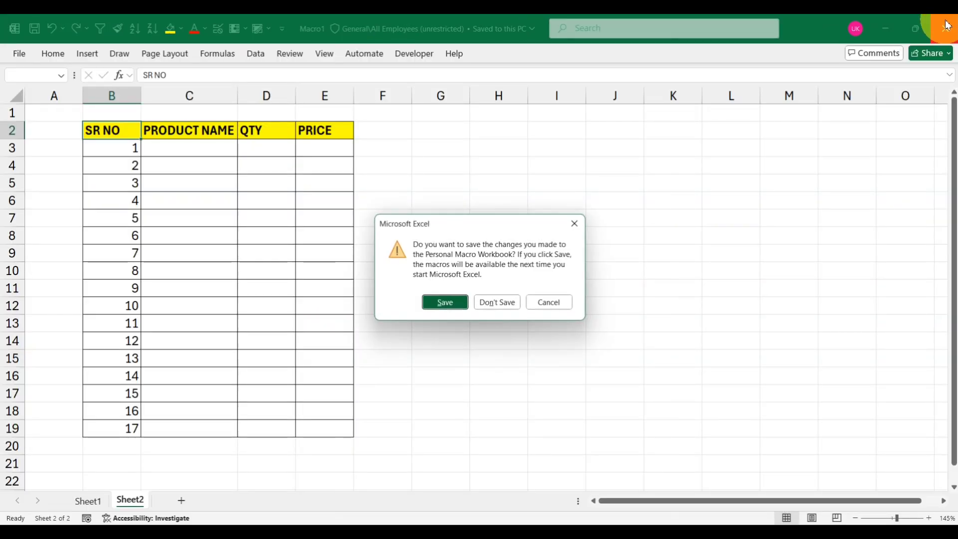
pyautogui.click(445, 302)
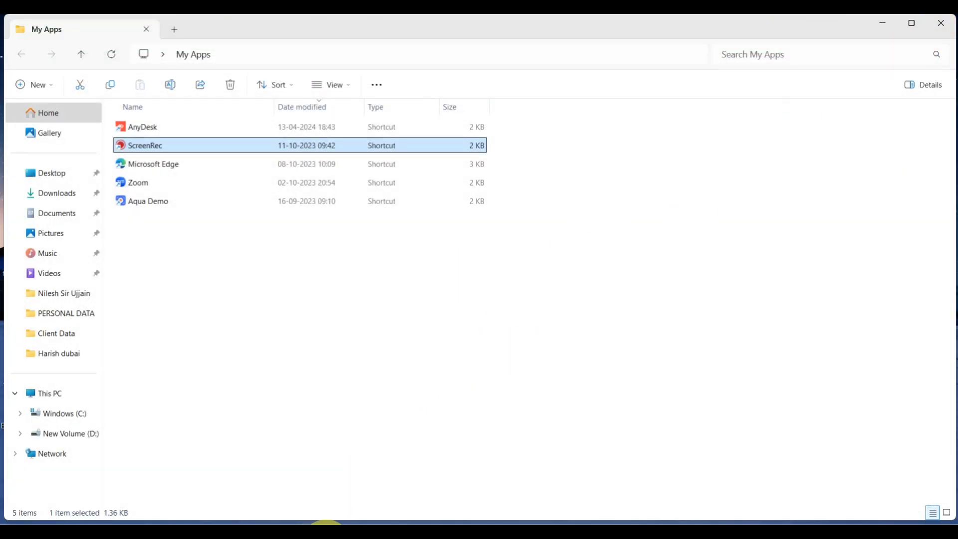
# - Start Excel again and create a new blank workbook
pyautogui.click(321, 522)
pyautogui.click(340, 193)
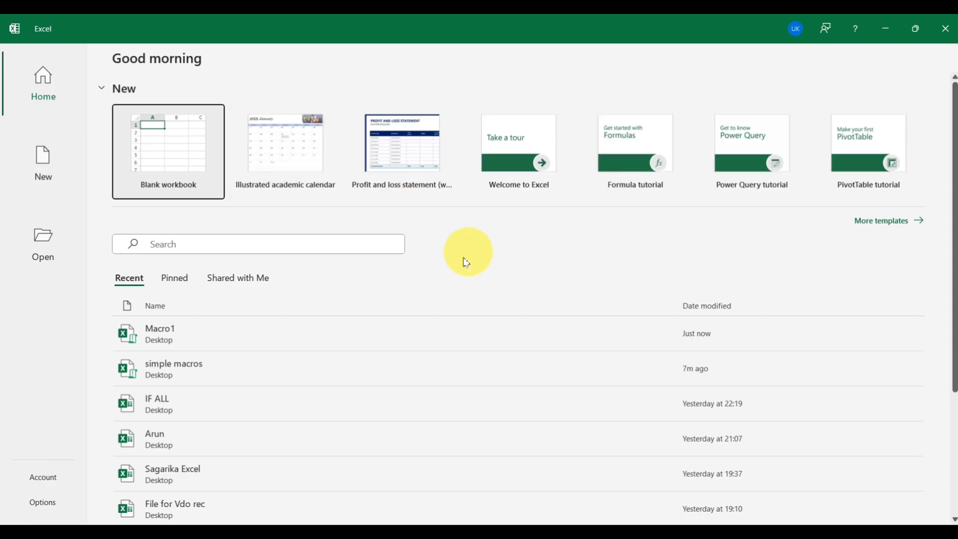
pyautogui.click(188, 150)
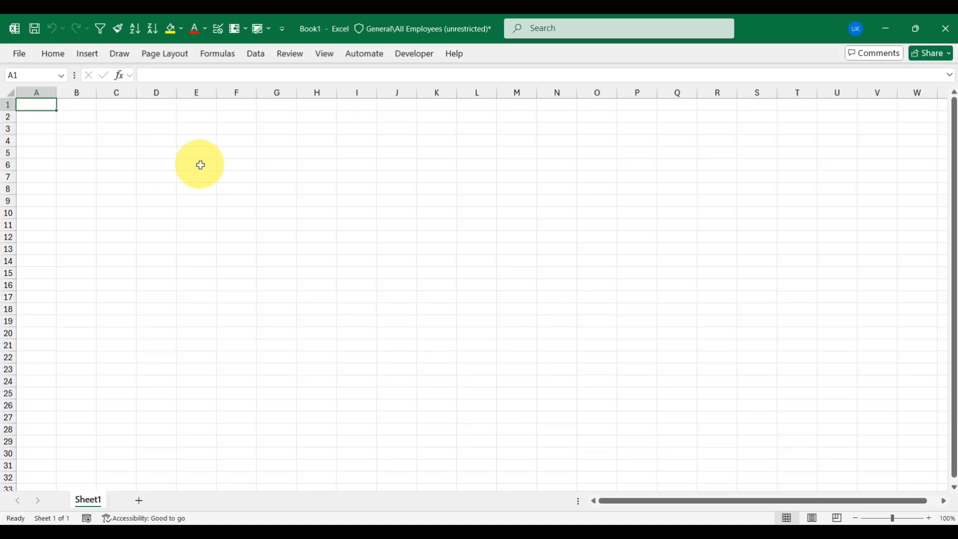
# - Run the Test_1 macro on Sheet1 and again on a newly added second worksheet, and select cell G11 there
pyautogui.scroll(4, 208, 174)
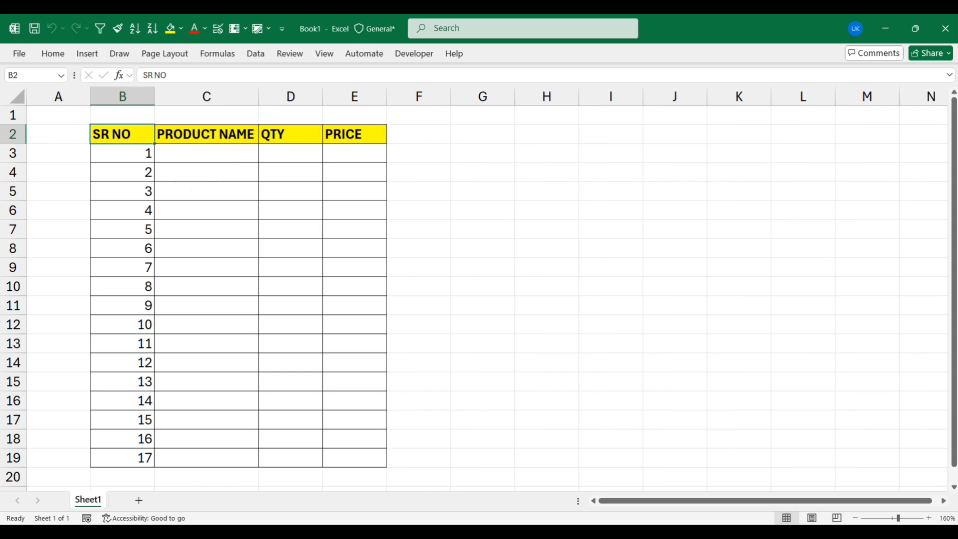
pyautogui.click(139, 501)
pyautogui.scroll(3, 236, 269)
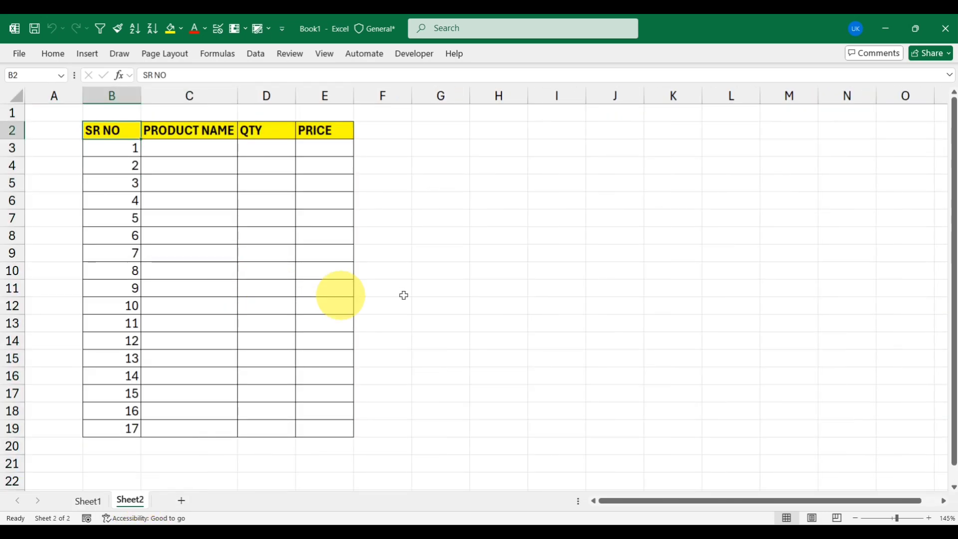
pyautogui.click(452, 288)
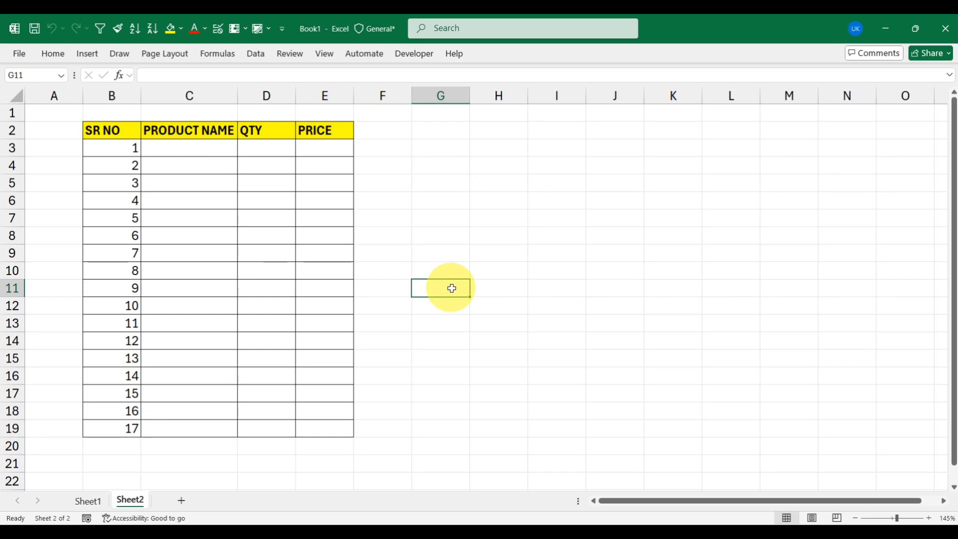